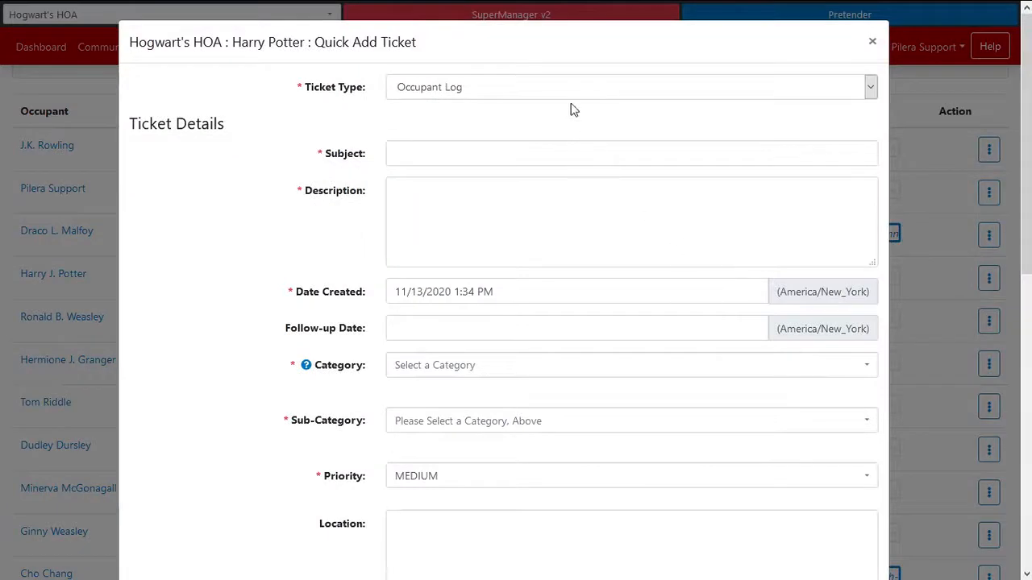
click(564, 89)
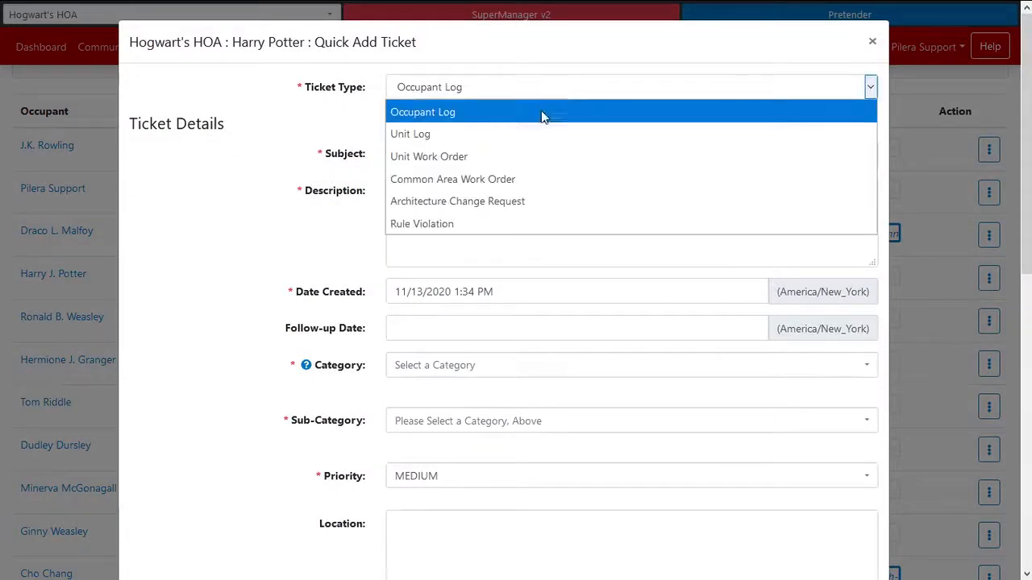
click(545, 208)
scroll(519, 408, down, 5)
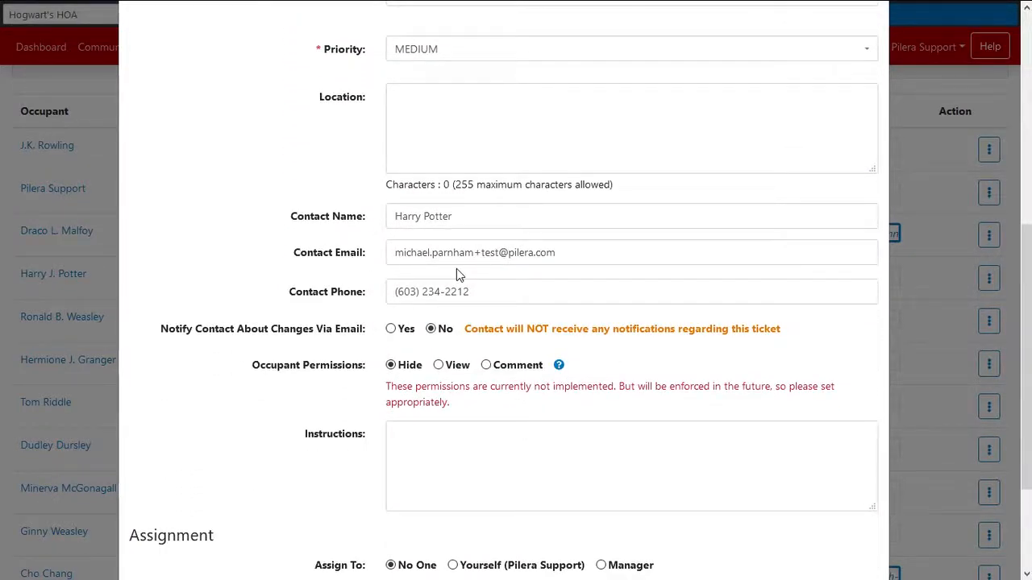
scroll(456, 272, down, 2)
click(811, 536)
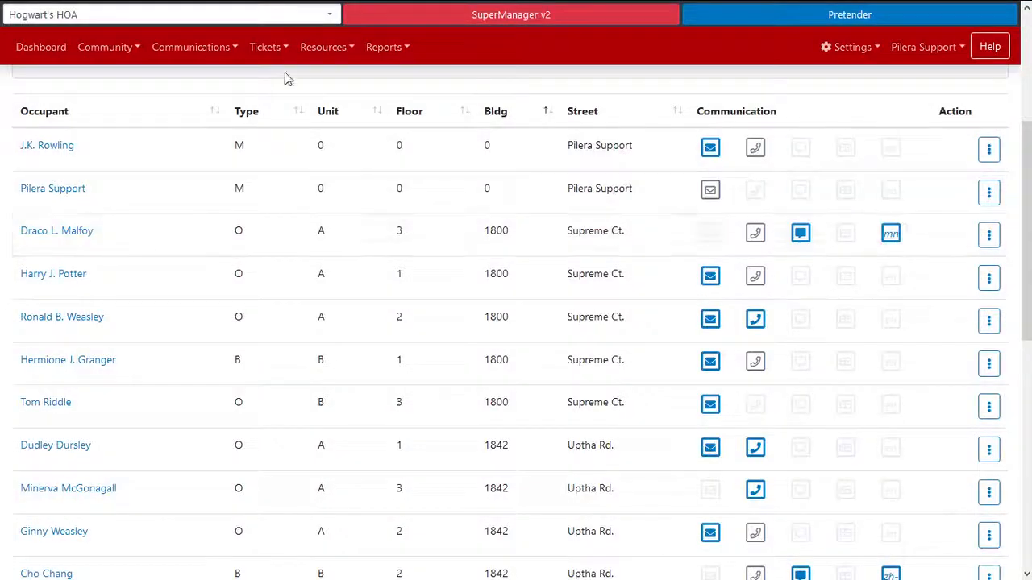
Open the Architecture Change Requests page and look over its add-request form and the listed requests.
click(268, 47)
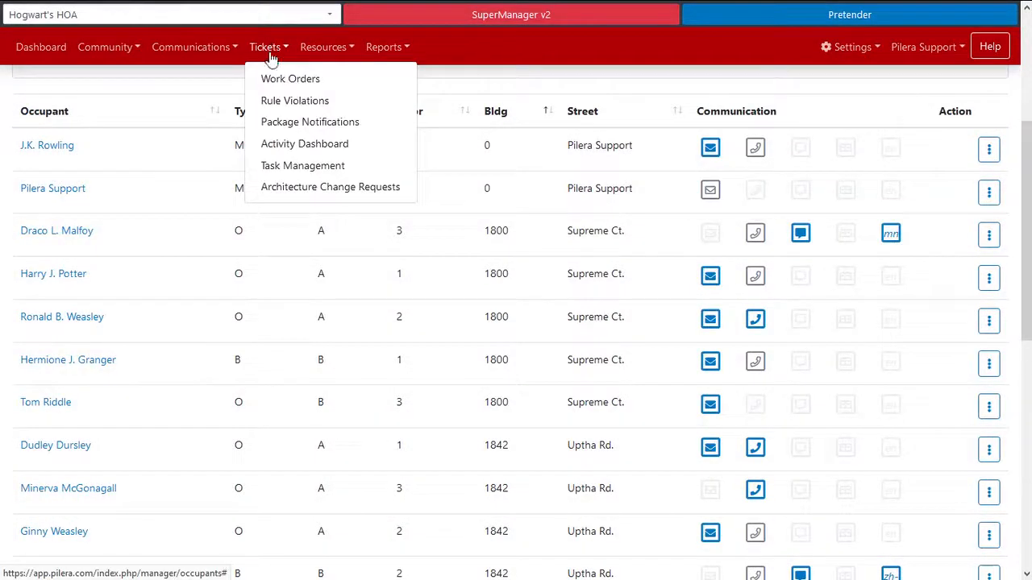
click(325, 196)
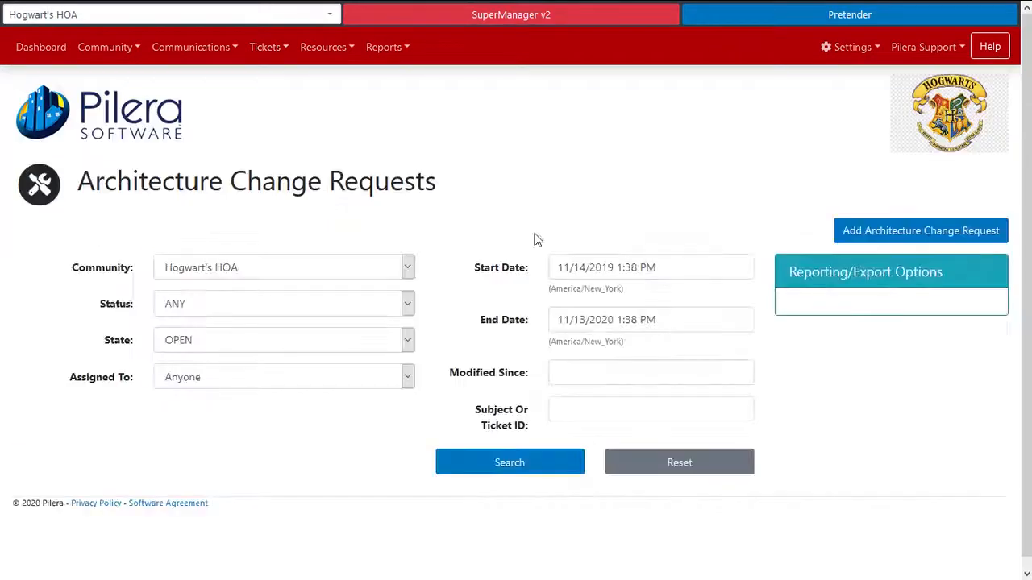
click(921, 233)
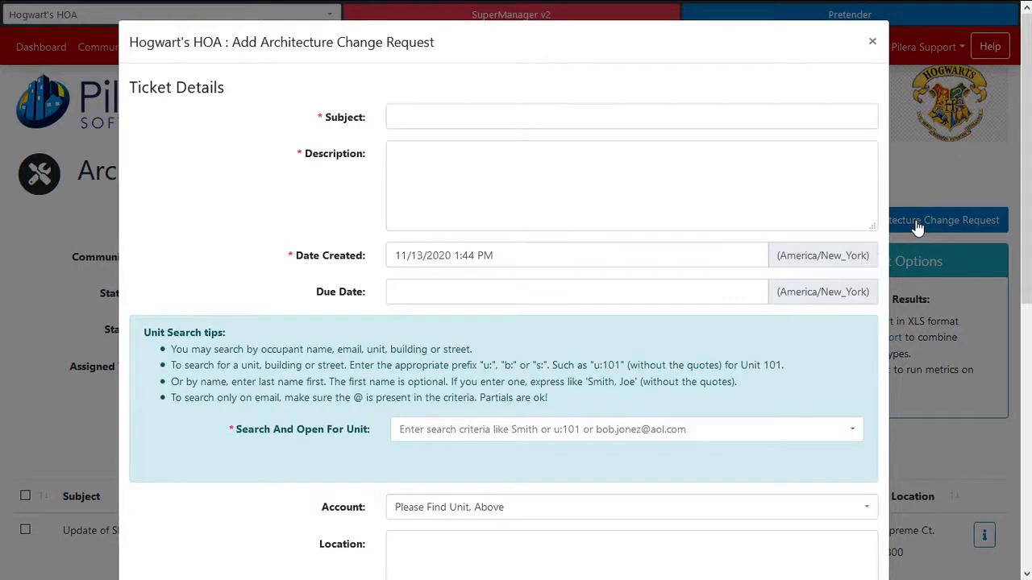
click(876, 42)
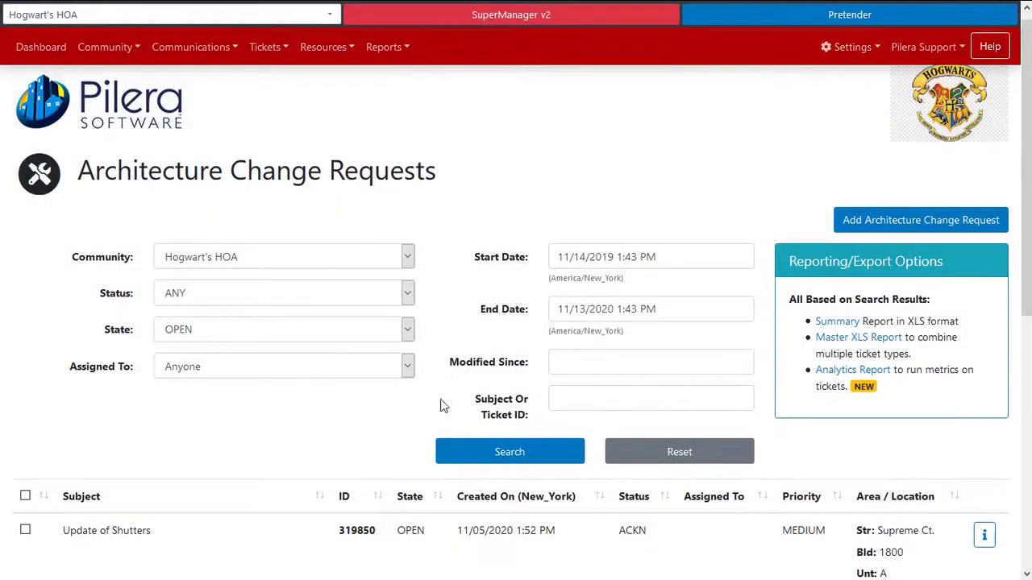
scroll(441, 405, down, 6)
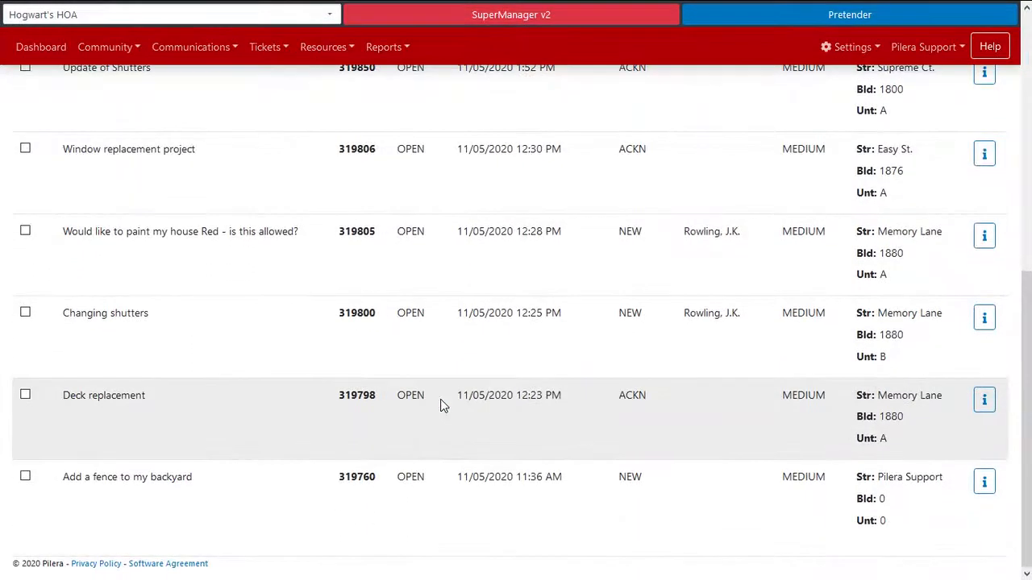
scroll(441, 405, up, 6)
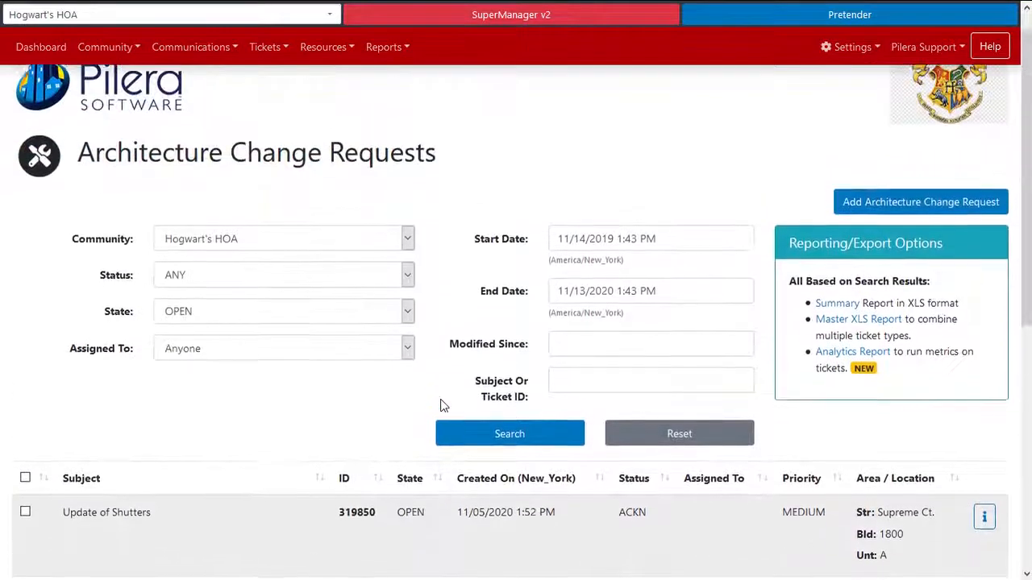
scroll(440, 405, up, 1)
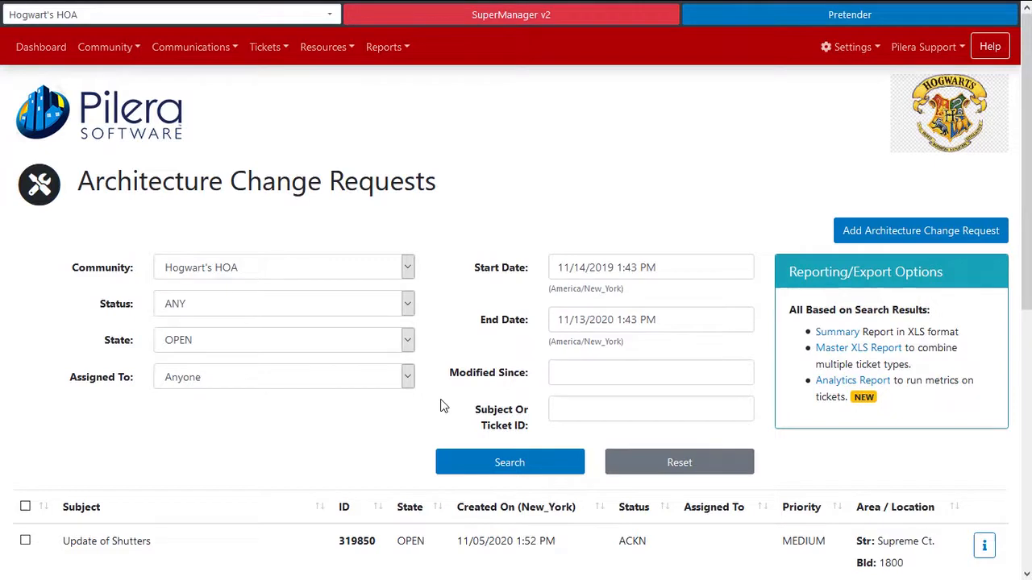
Filter the requests by All Your Communities and set the assignee filter to Managers.
click(409, 268)
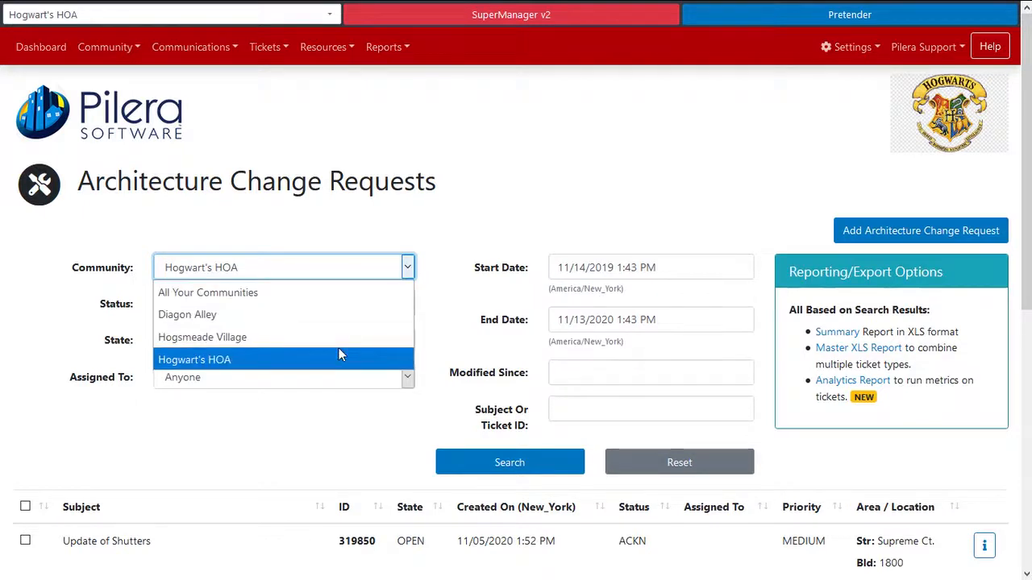
click(319, 294)
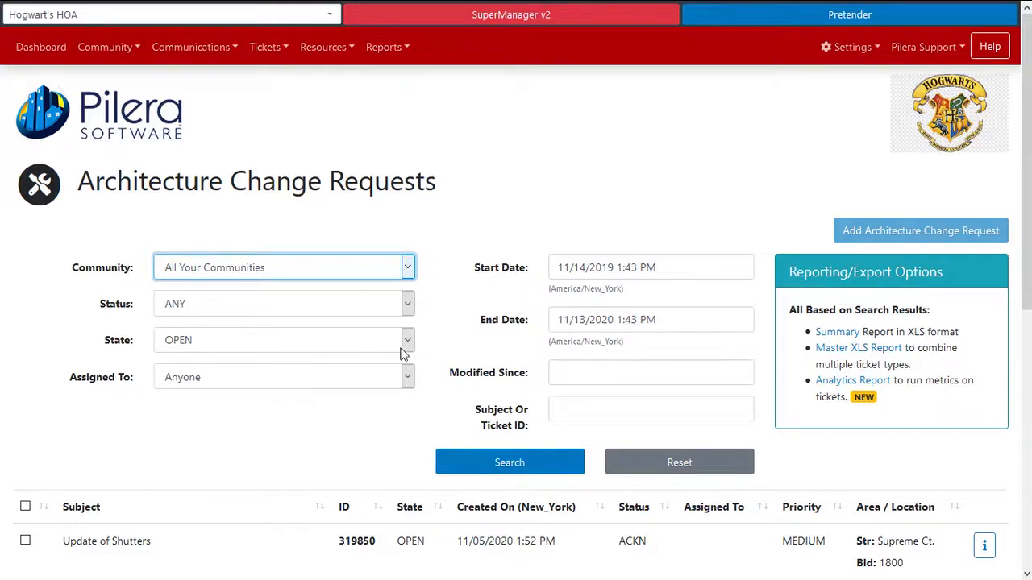
click(407, 377)
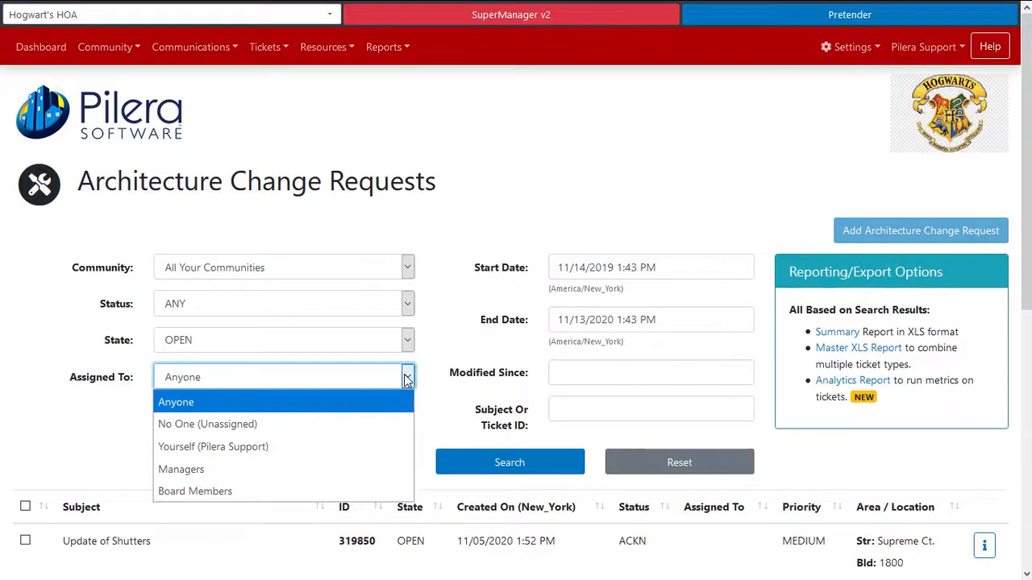
click(329, 471)
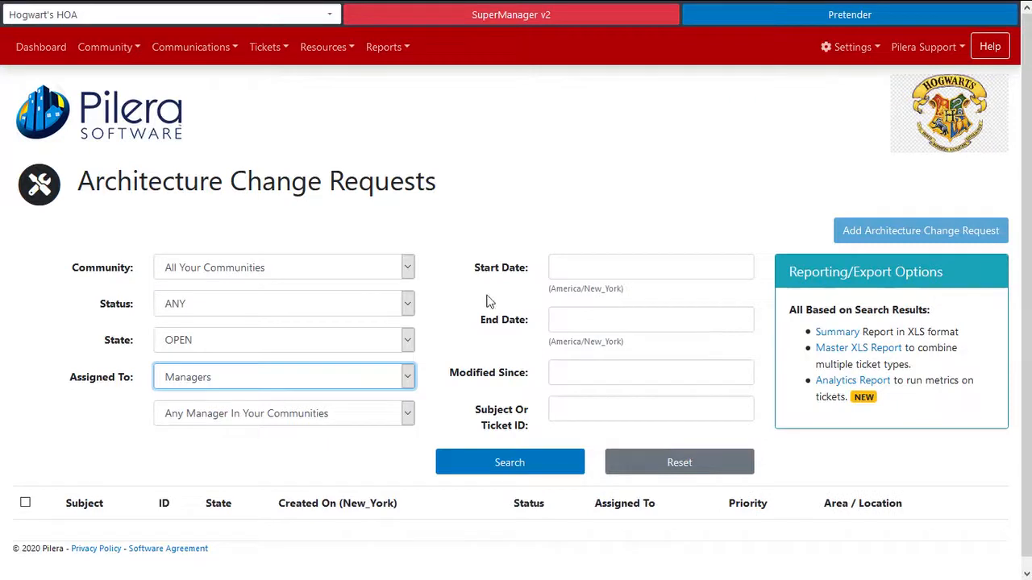
Set the assignee filter back to Anyone and the community filter back to Hogwart's HOA.
click(397, 378)
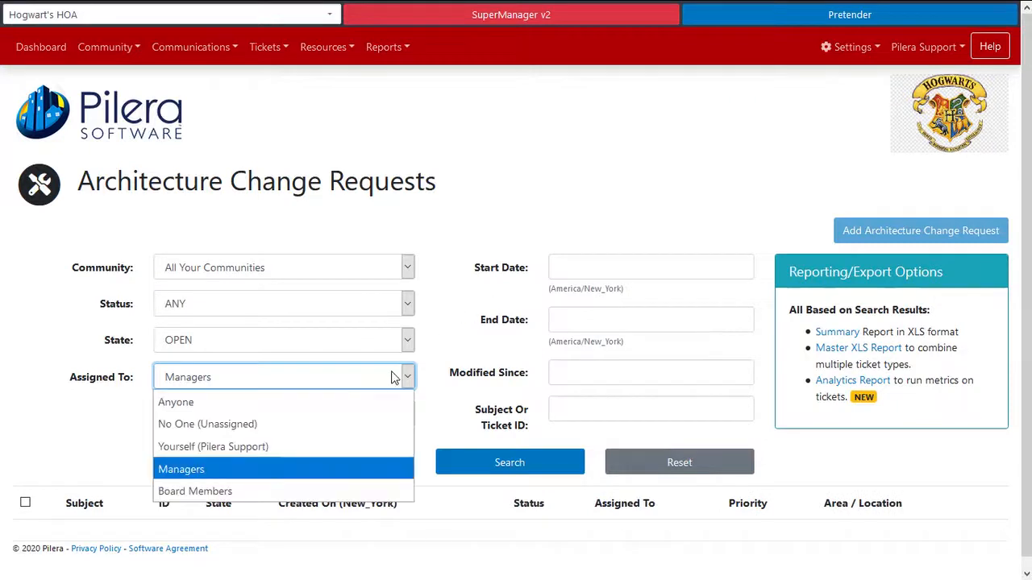
click(297, 409)
click(277, 270)
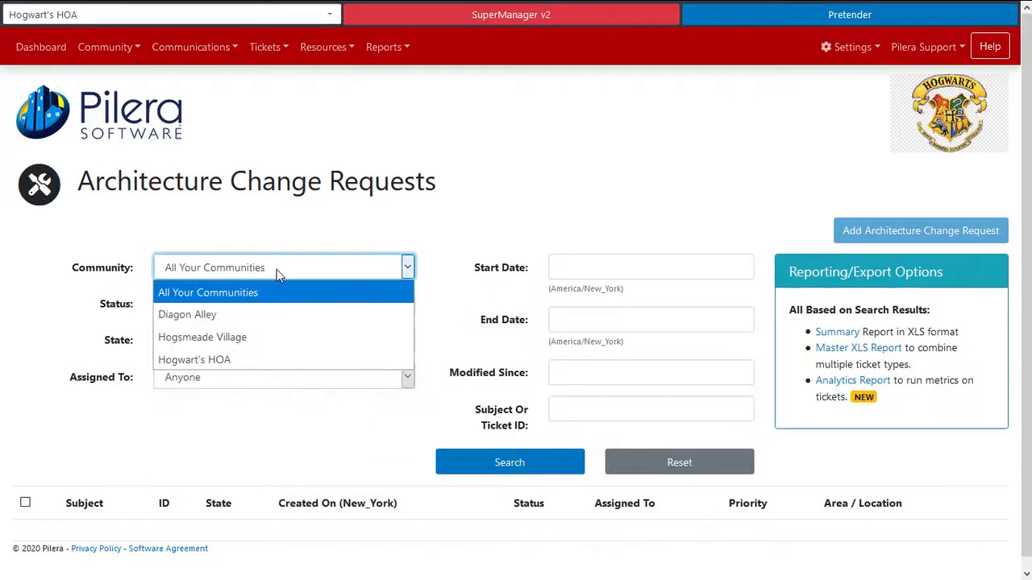
click(248, 361)
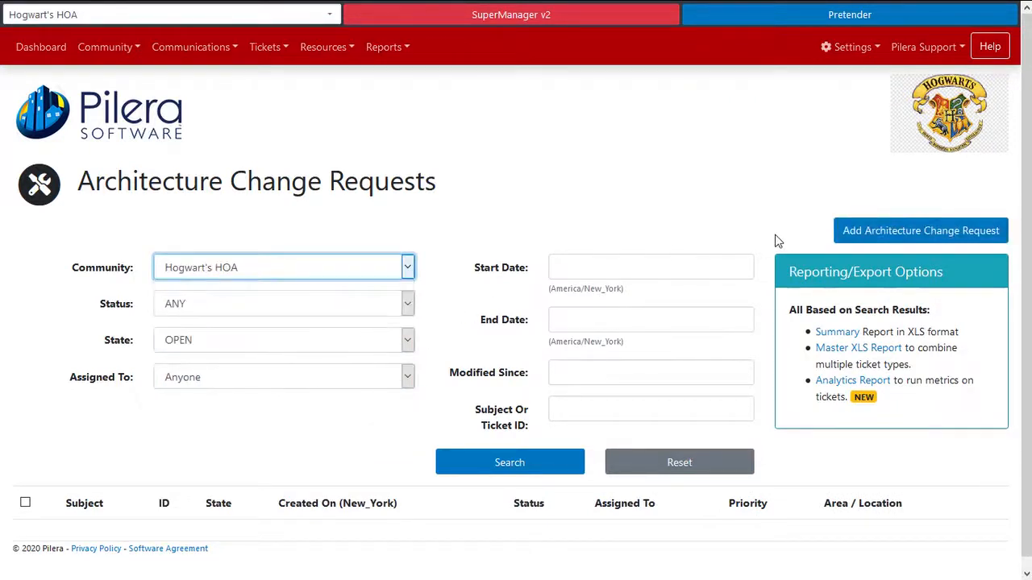
Start a new architecture change request with the subject "Change color of shutters" and the description "shutter color change".
click(914, 232)
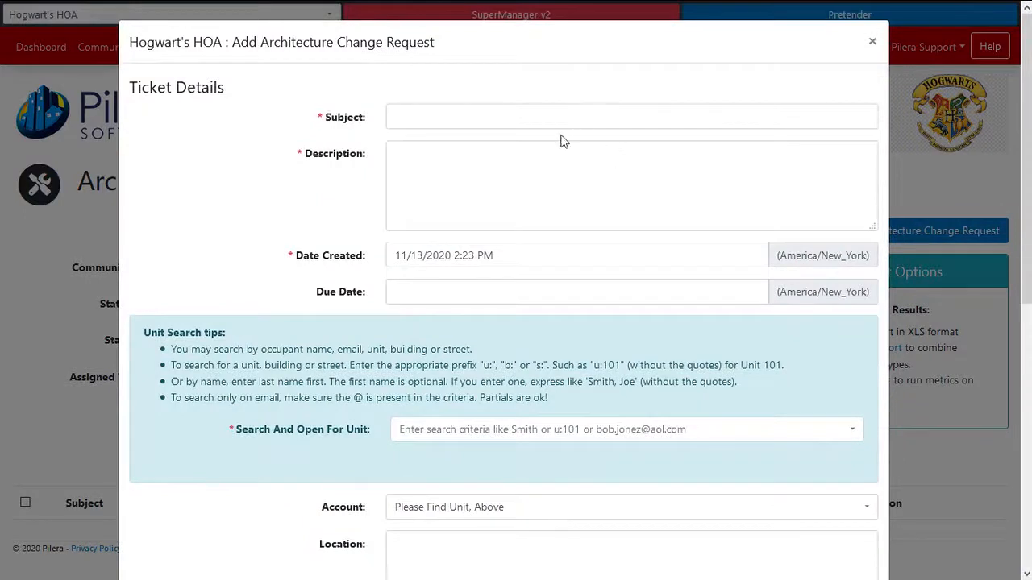
click(522, 116)
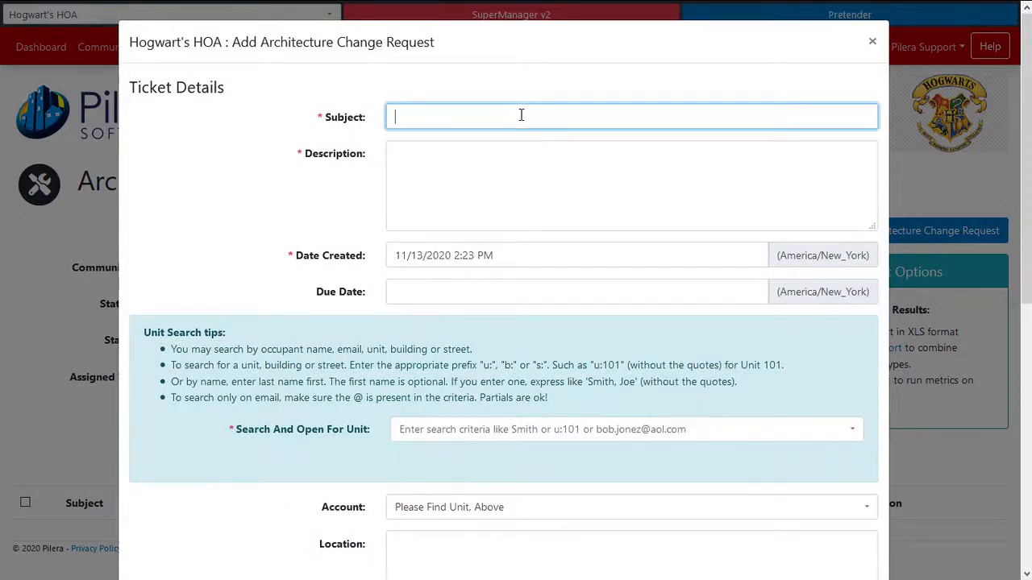
text(Change color of shutters)
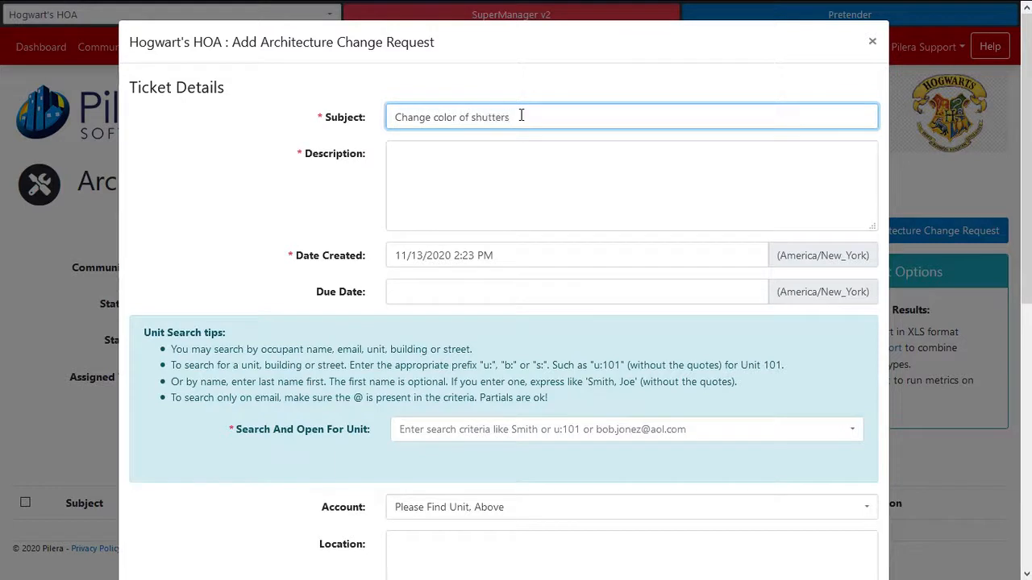
click(463, 194)
text(shutter)
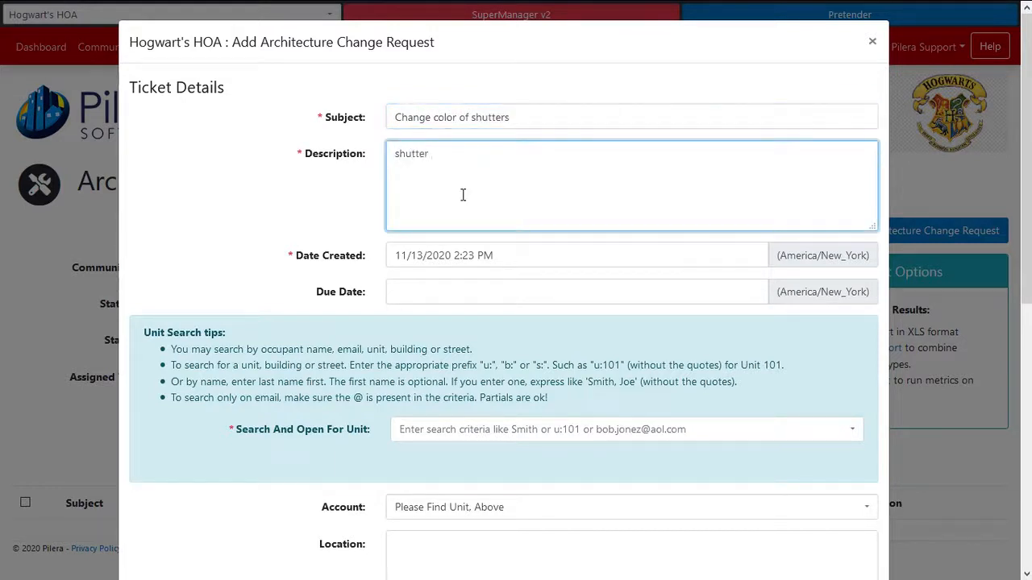
text( color change)
Search for the unit by the owner's first name and open the request for the matching Unit B.
scroll(462, 194, down, 2)
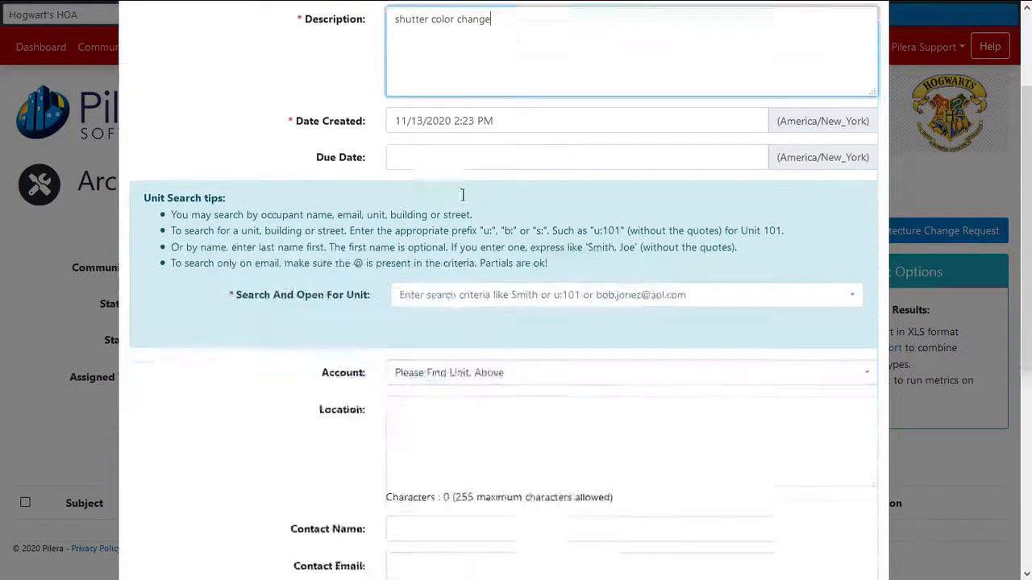
scroll(463, 194, down, 3)
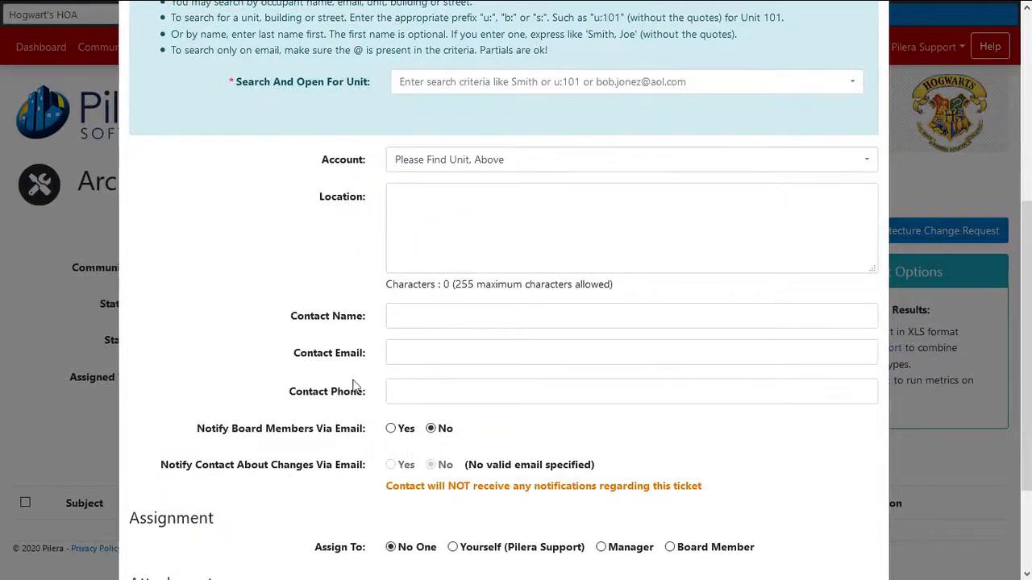
click(477, 91)
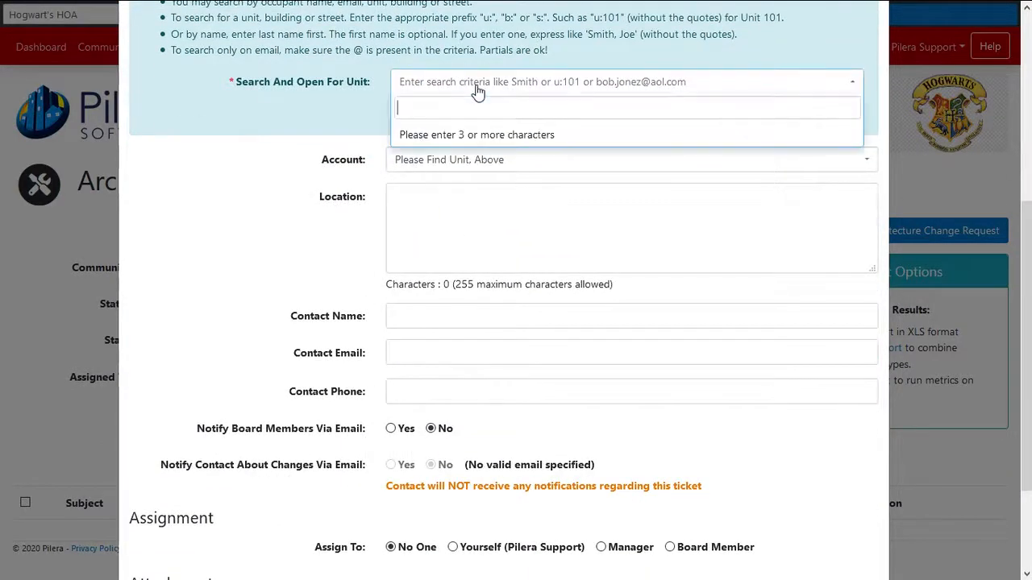
text(herm)
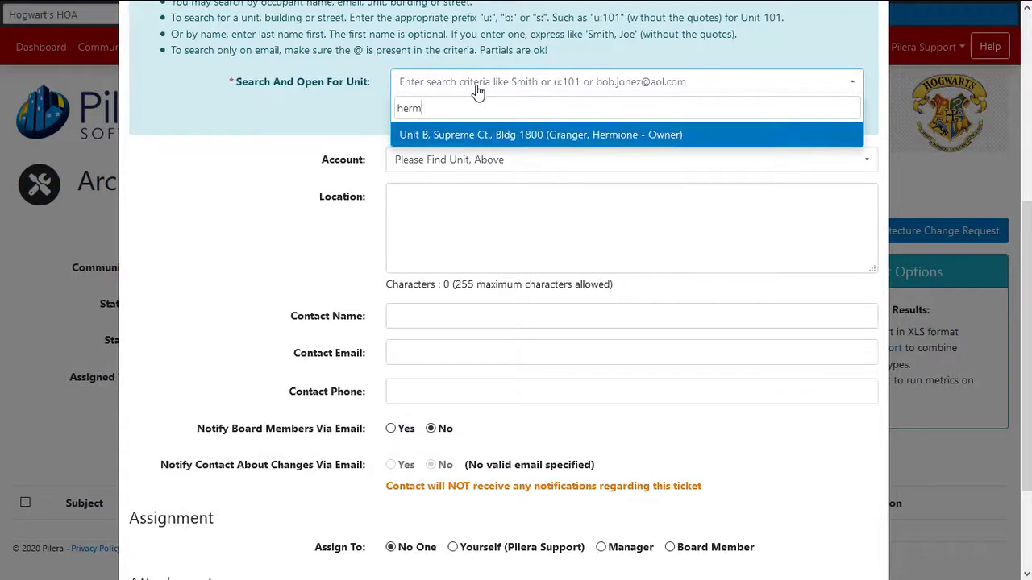
click(505, 137)
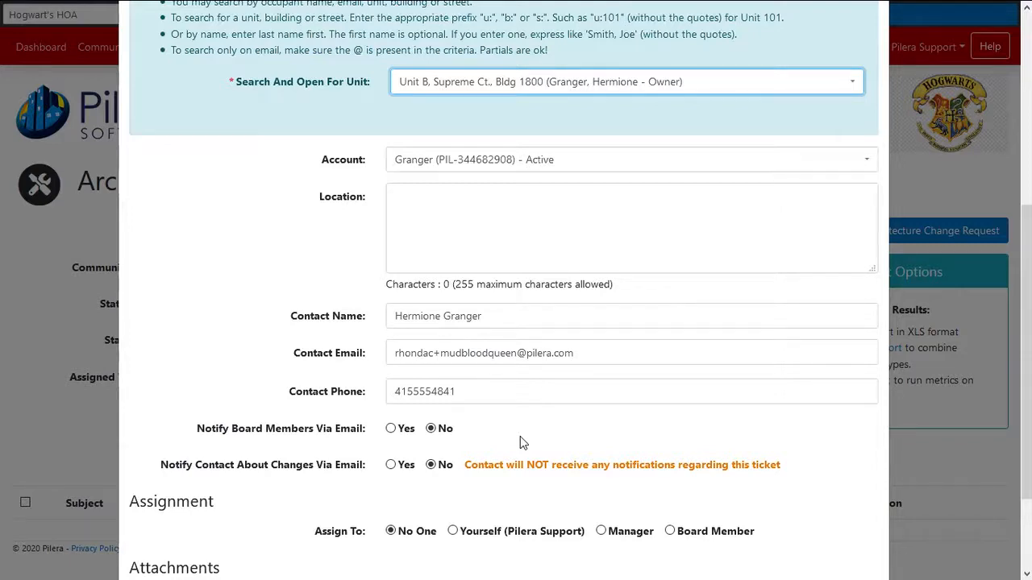
Assign the request to the first listed board member with board notifications set to No, and open the attachment uploader.
scroll(520, 436, down, 2)
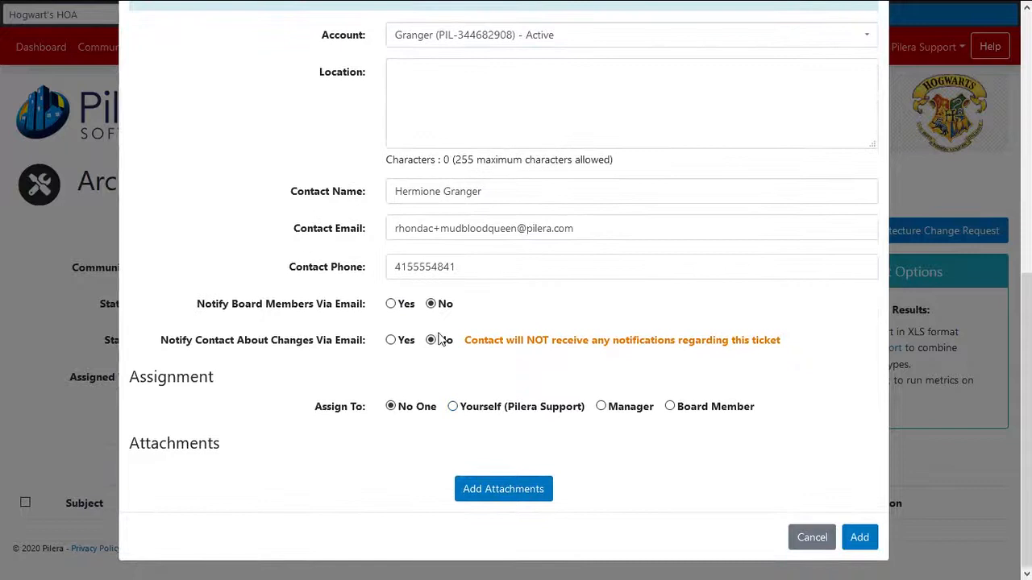
click(391, 305)
click(433, 306)
click(611, 411)
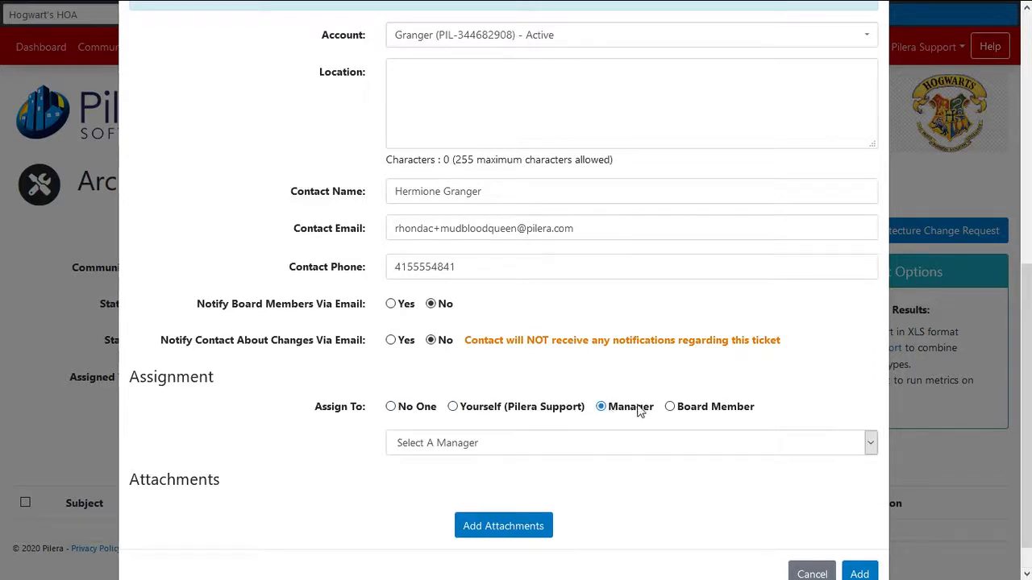
click(671, 407)
click(633, 443)
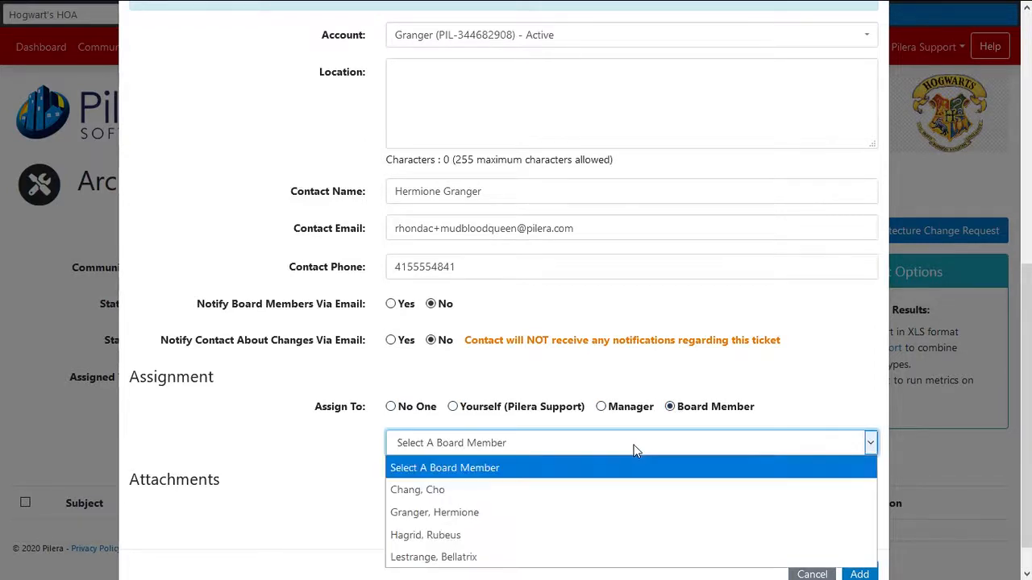
click(594, 494)
scroll(596, 507, down, 1)
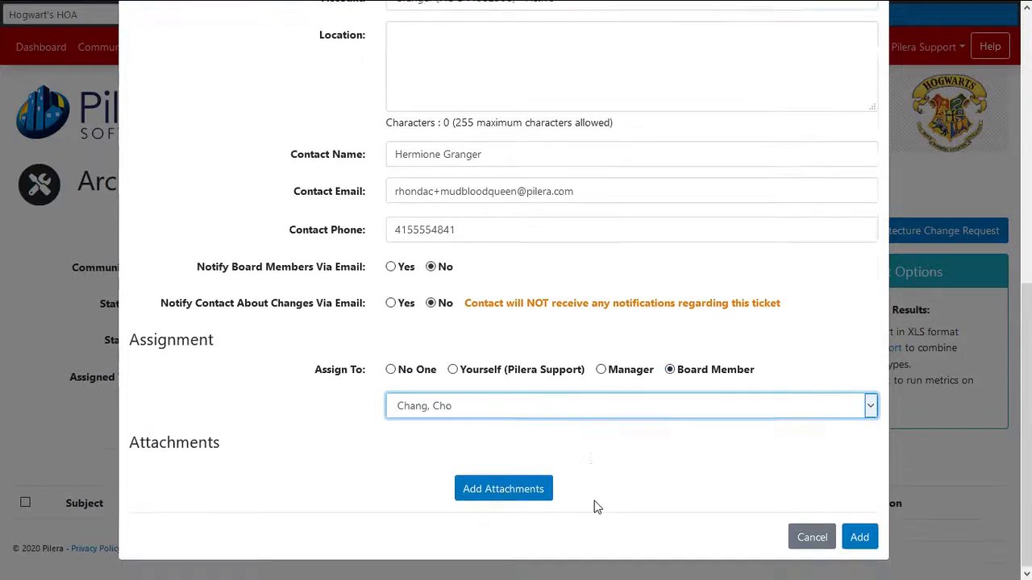
click(531, 499)
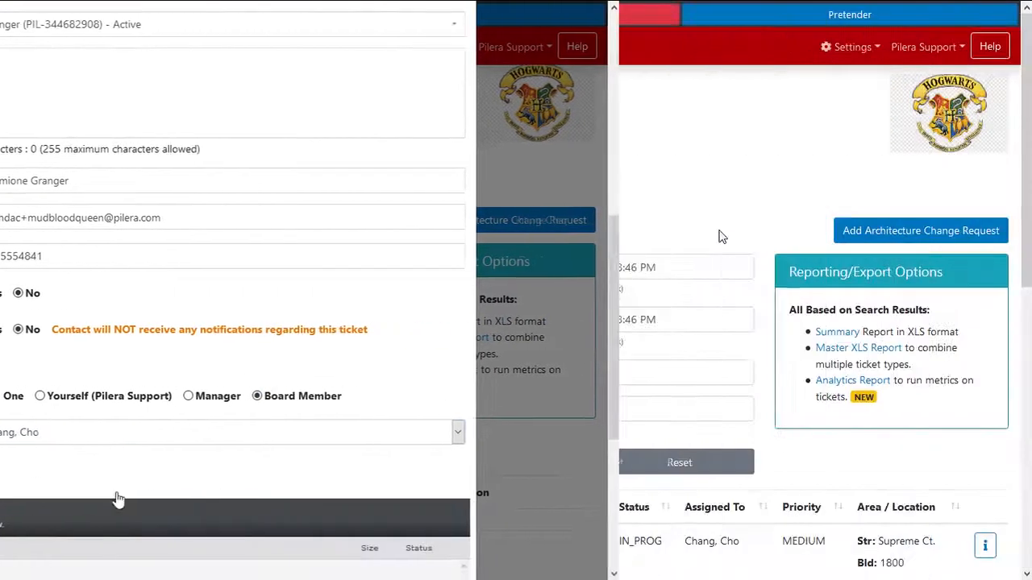
Open the details of the "Change color of shutters" request and review its description, attached picture and comments.
scroll(719, 233, down, 3)
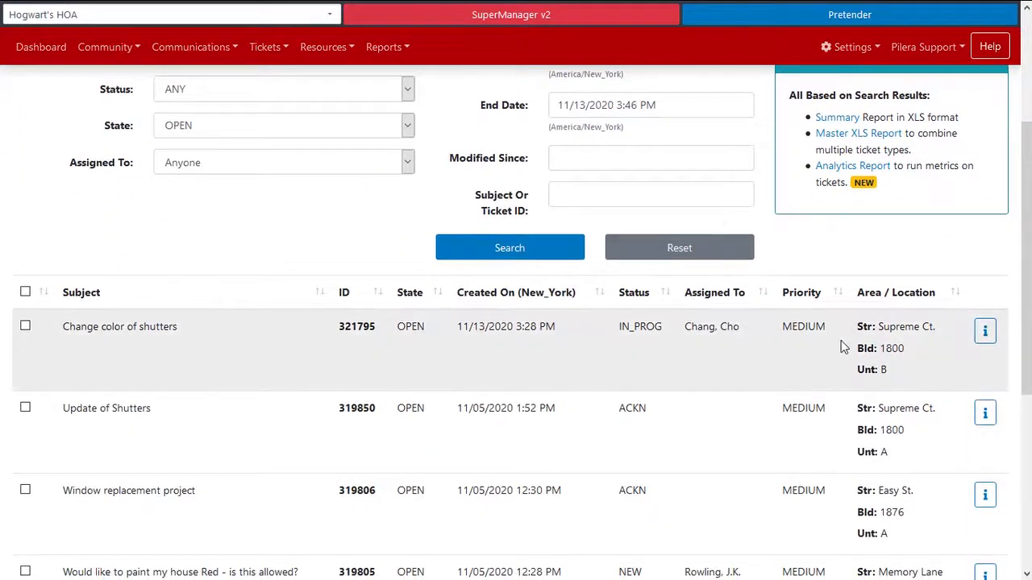
click(993, 338)
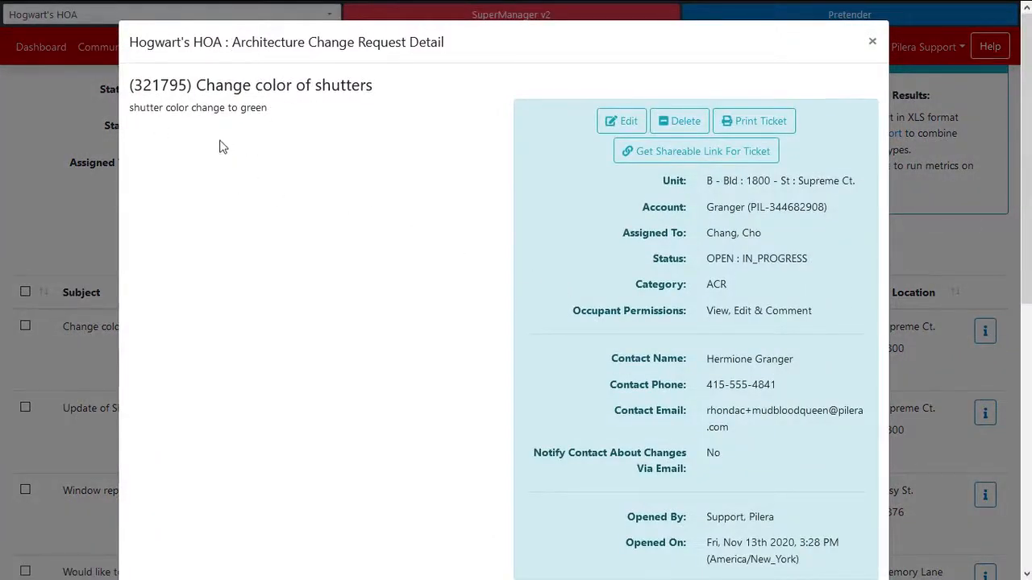
scroll(246, 217, down, 5)
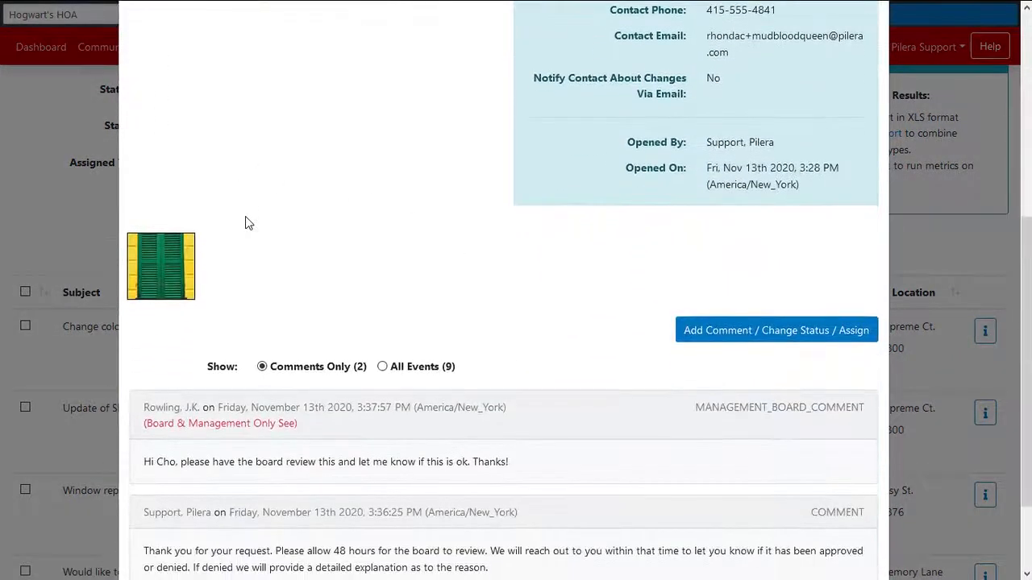
scroll(245, 216, down, 1)
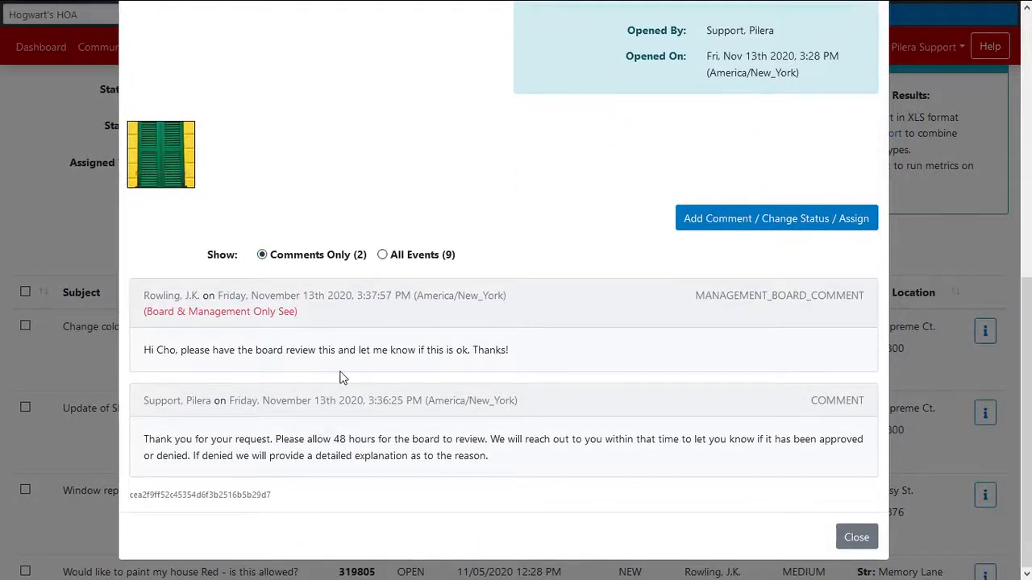
Show all events of the shutter request and review its event history, assignment and contact details.
click(384, 256)
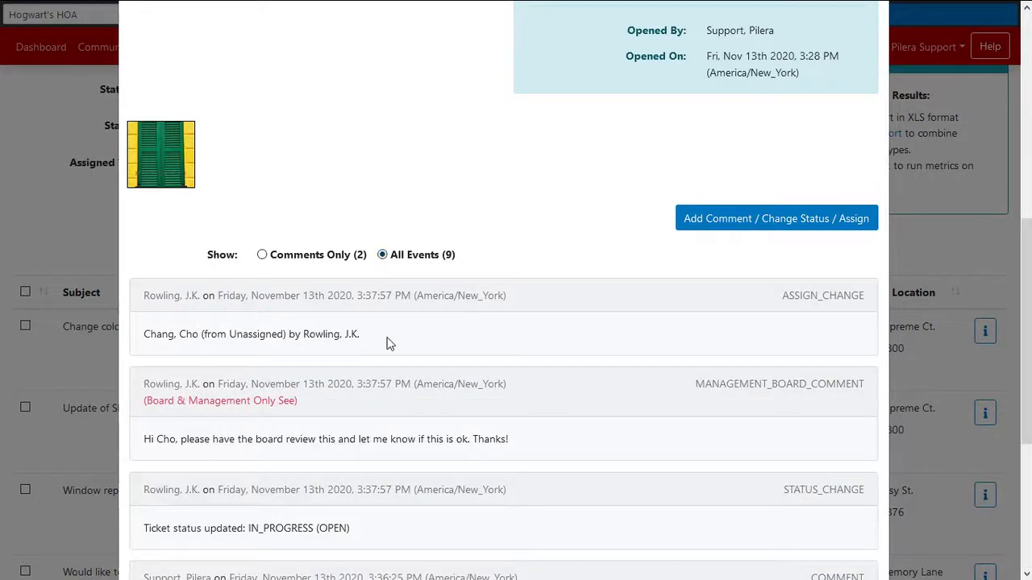
scroll(387, 343, down, 1)
scroll(387, 342, down, 3)
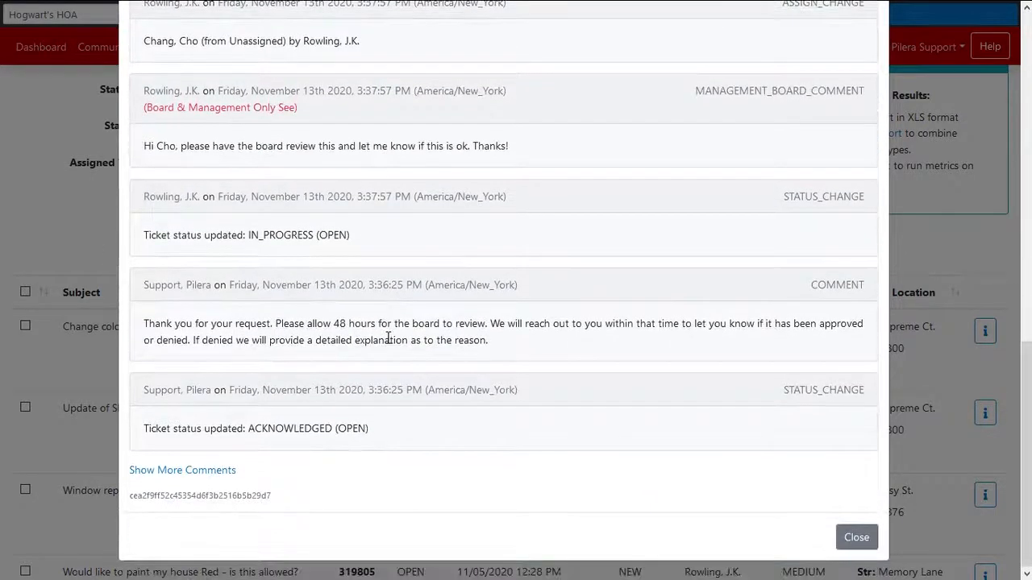
scroll(388, 340, up, 3)
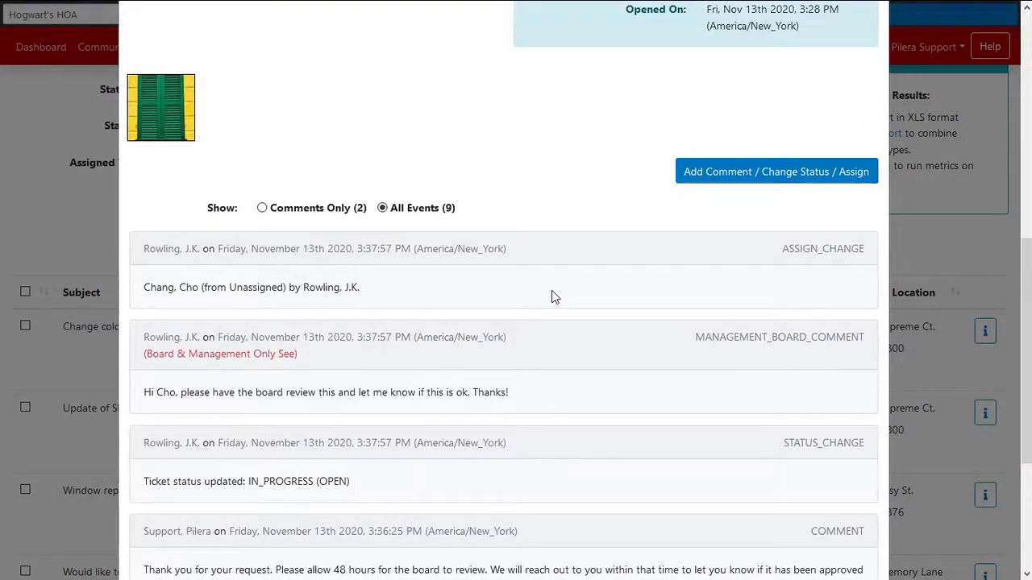
scroll(551, 295, up, 4)
scroll(552, 295, up, 3)
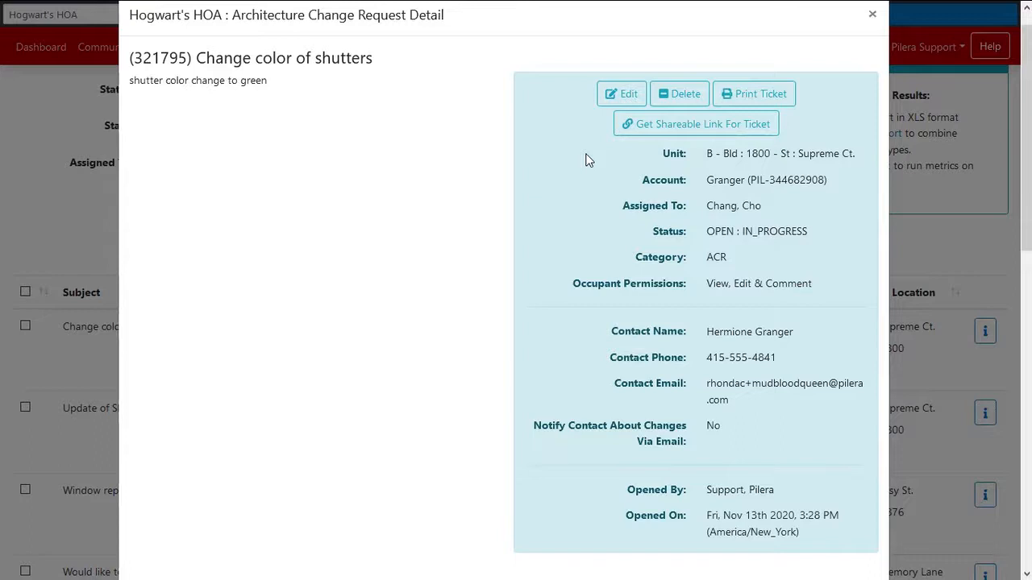
scroll(586, 160, down, 1)
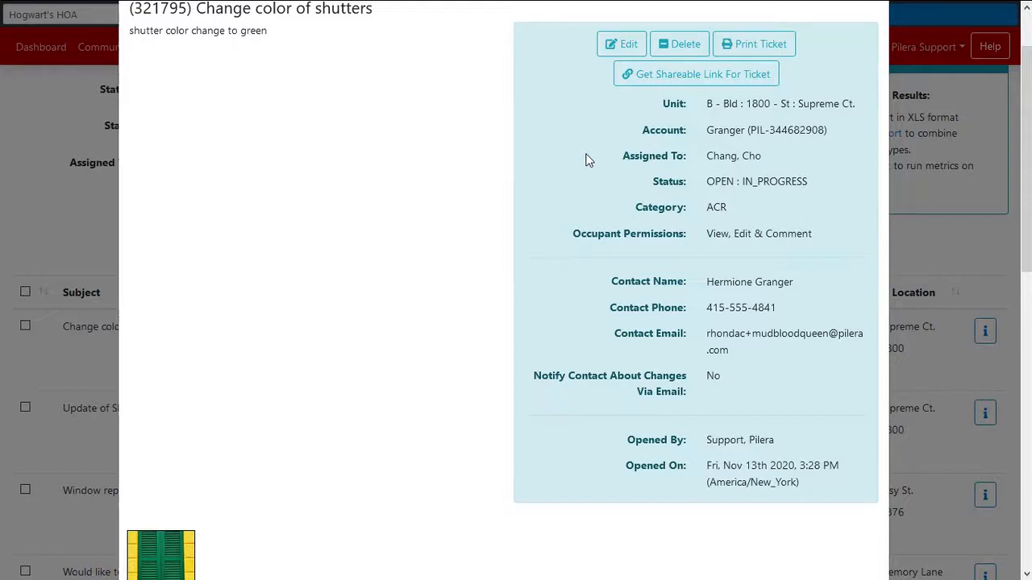
scroll(588, 160, down, 5)
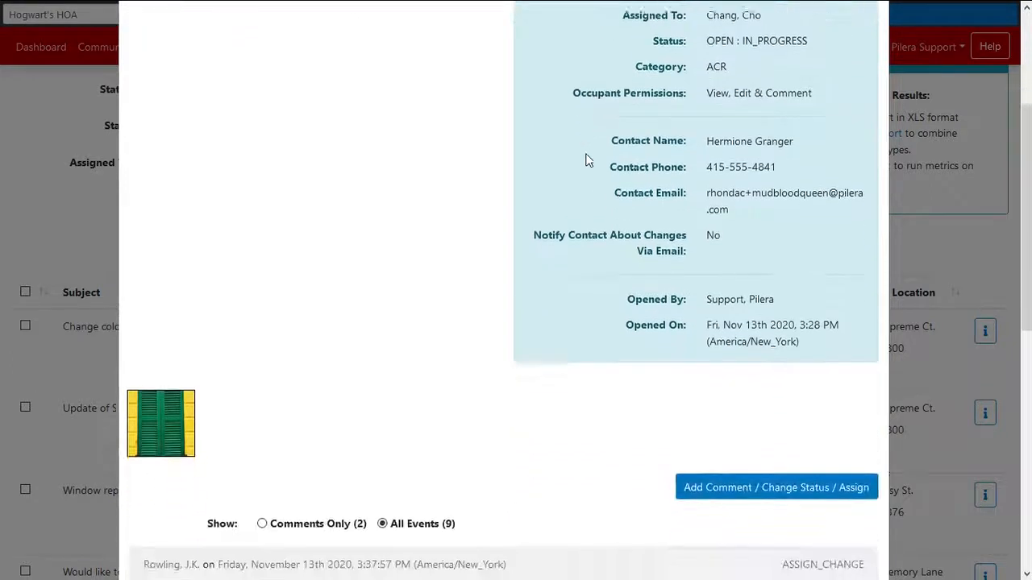
scroll(588, 160, down, 1)
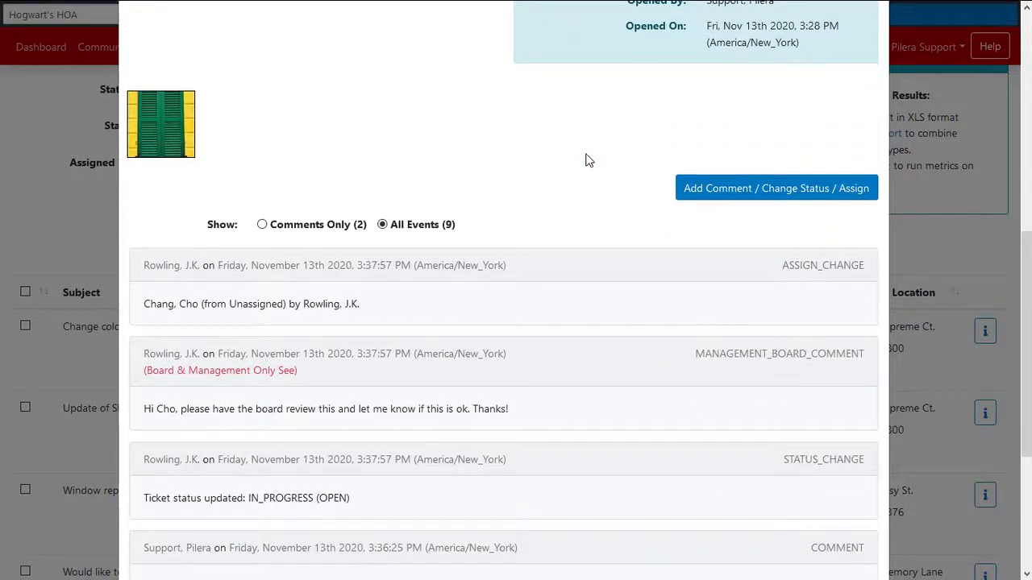
Start a new comment on the shutter request with status IN_REVIEW and the assignment kept on Board Member.
click(771, 189)
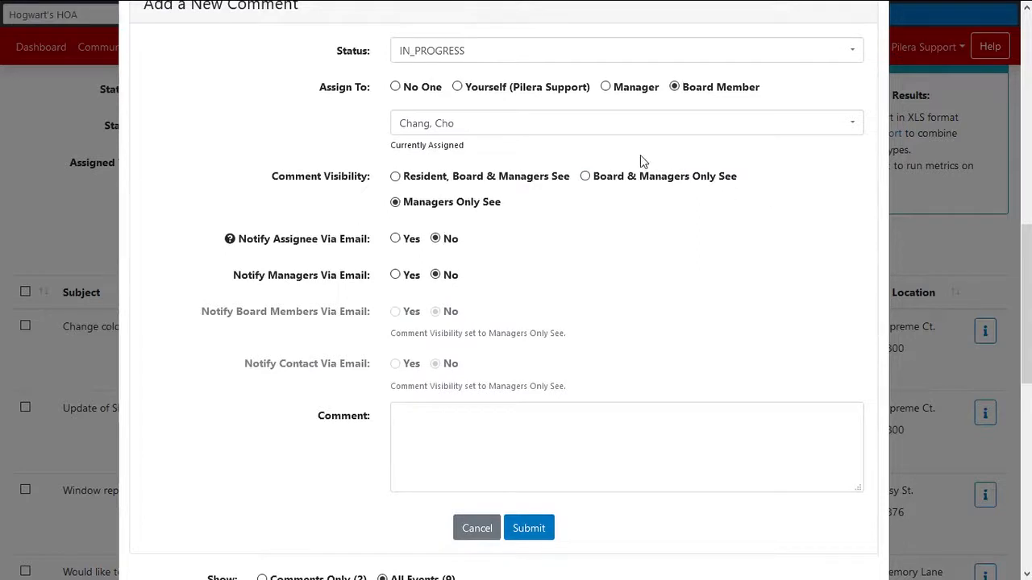
click(520, 64)
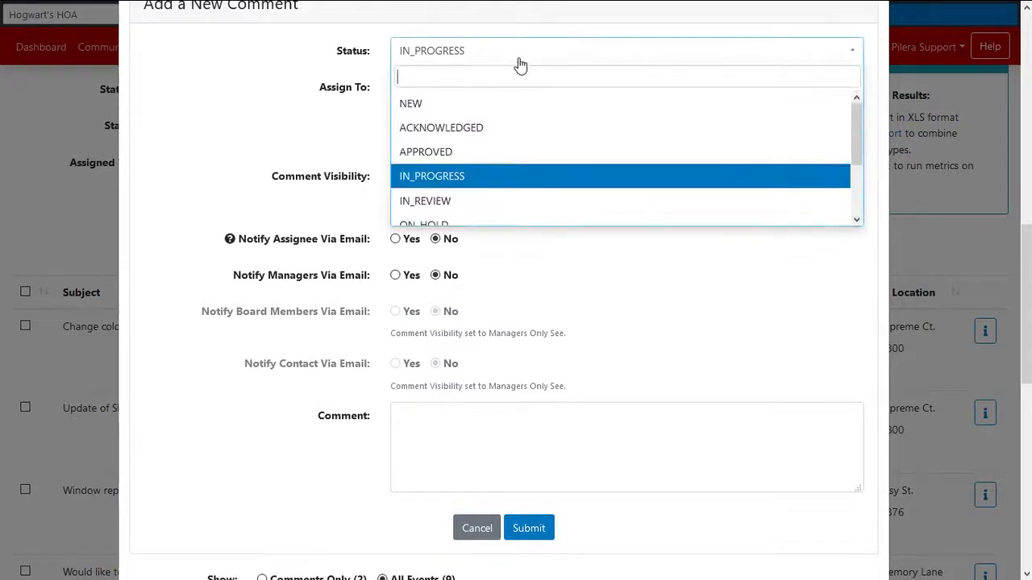
click(494, 200)
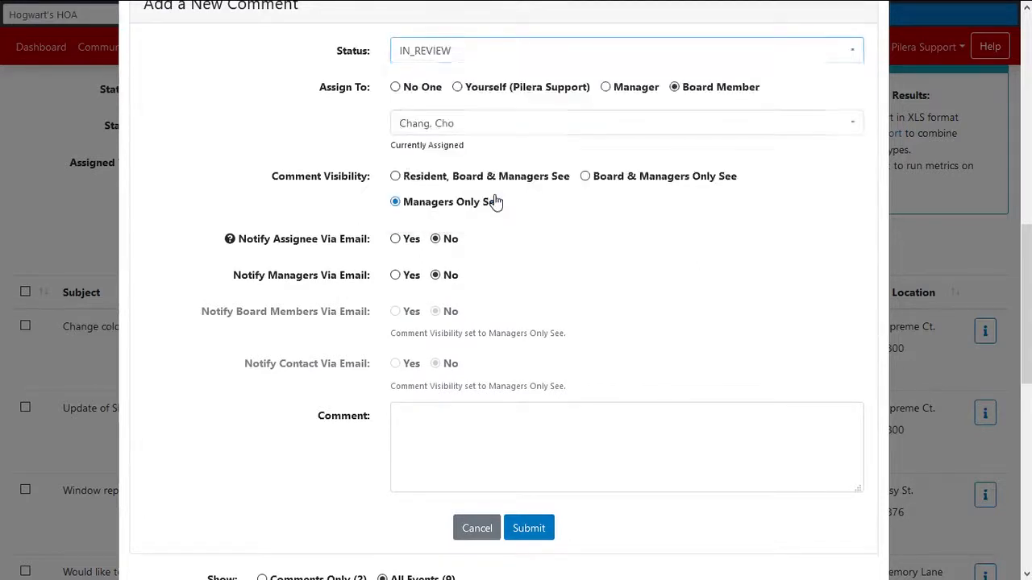
click(627, 86)
click(674, 87)
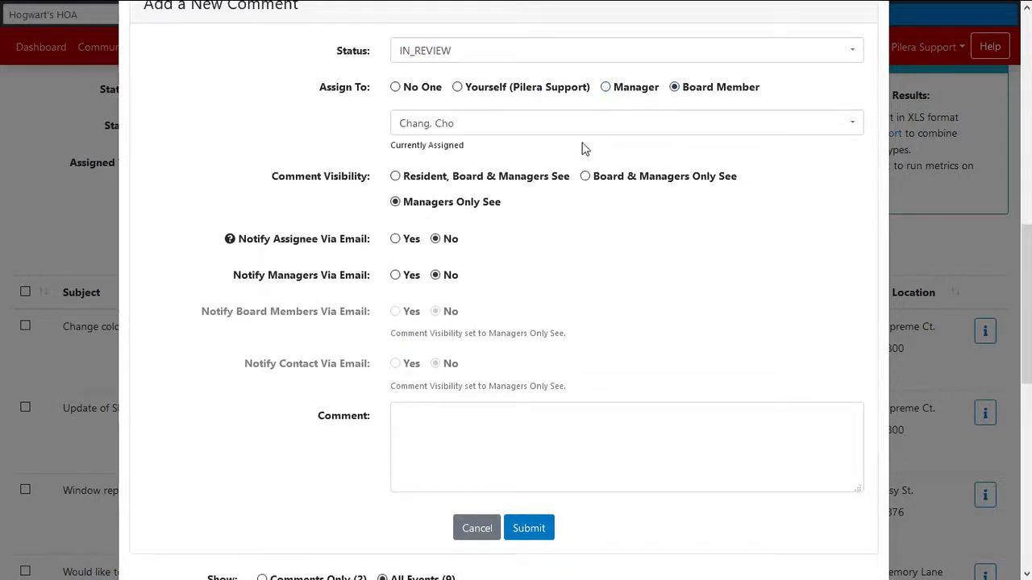
Change the status in the new comment to REJECTED.
click(519, 62)
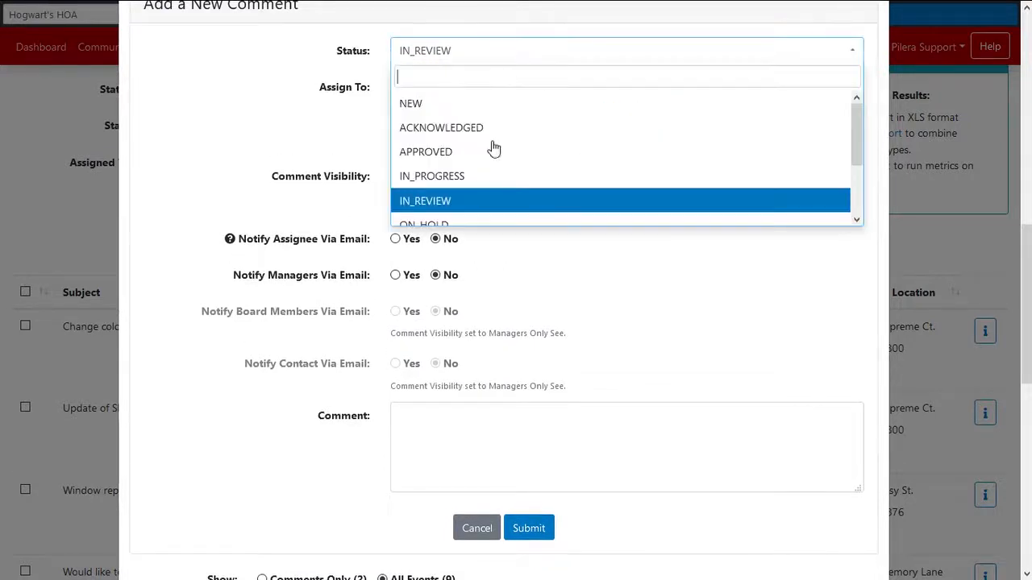
scroll(491, 148, down, 1)
scroll(493, 152, down, 2)
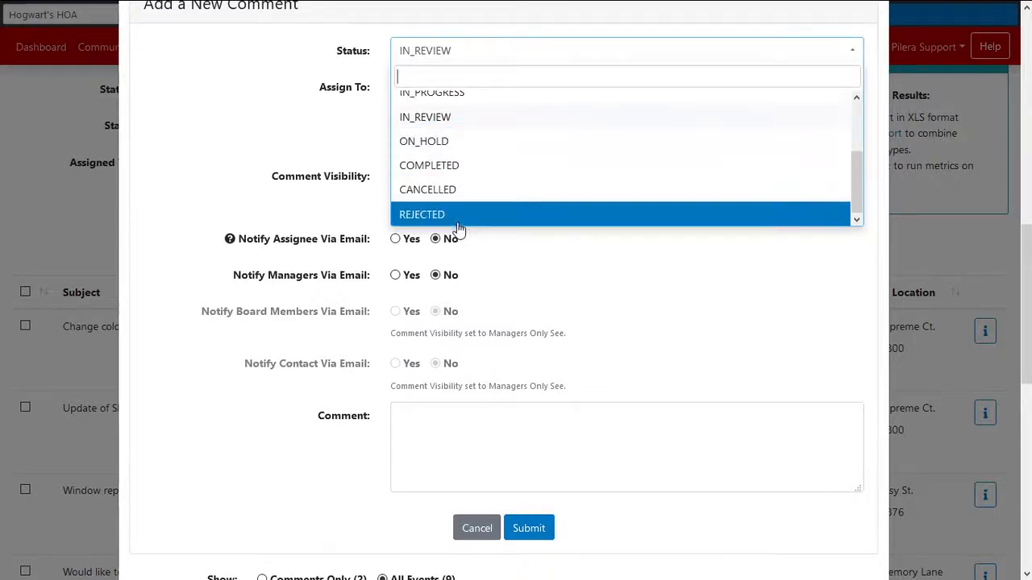
click(372, 210)
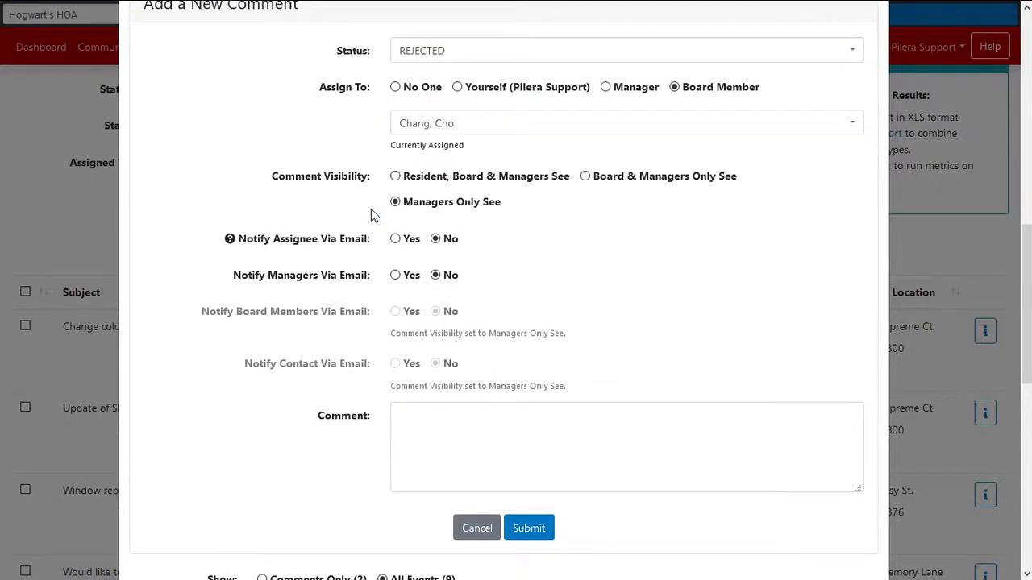
Make the comment visible to resident, board and managers, and enable email notifications for the assignee, managers and board members.
click(395, 177)
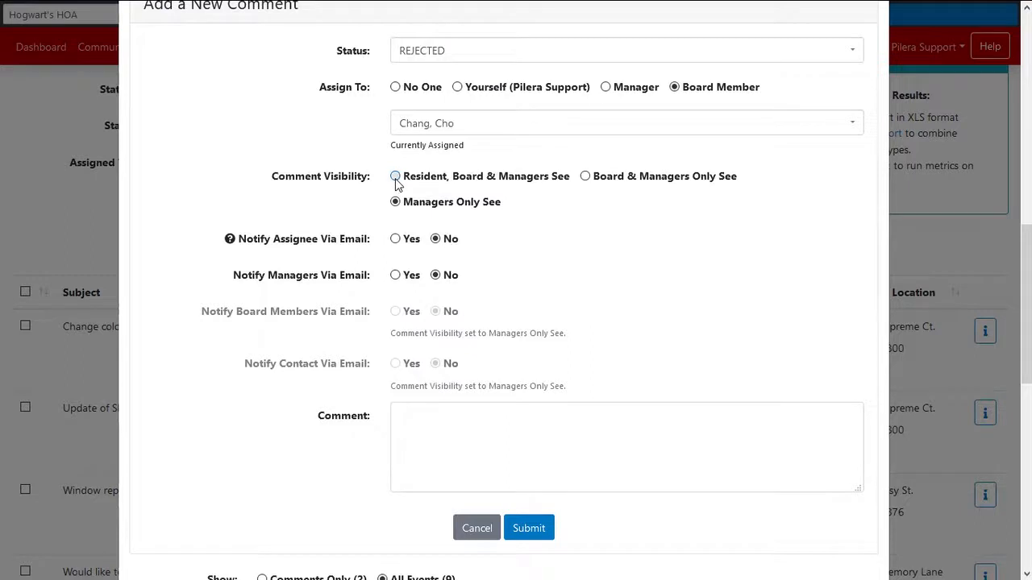
click(585, 176)
click(474, 203)
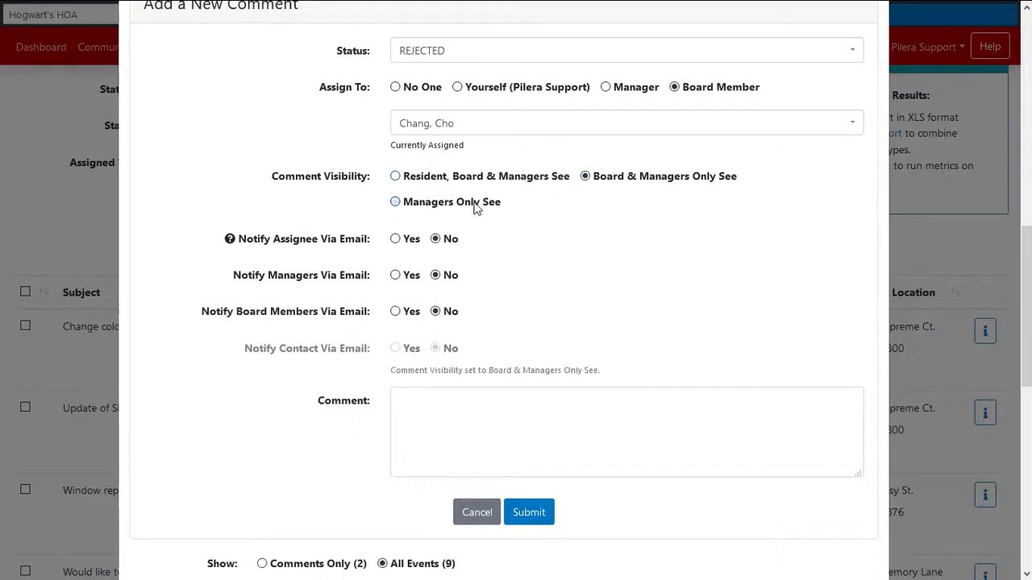
click(395, 176)
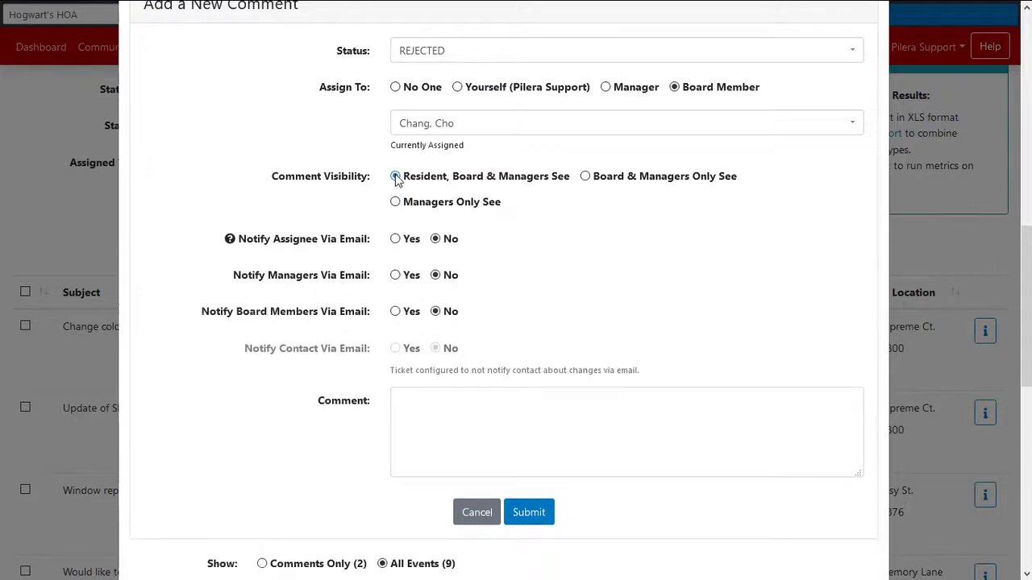
click(395, 238)
click(395, 275)
click(395, 311)
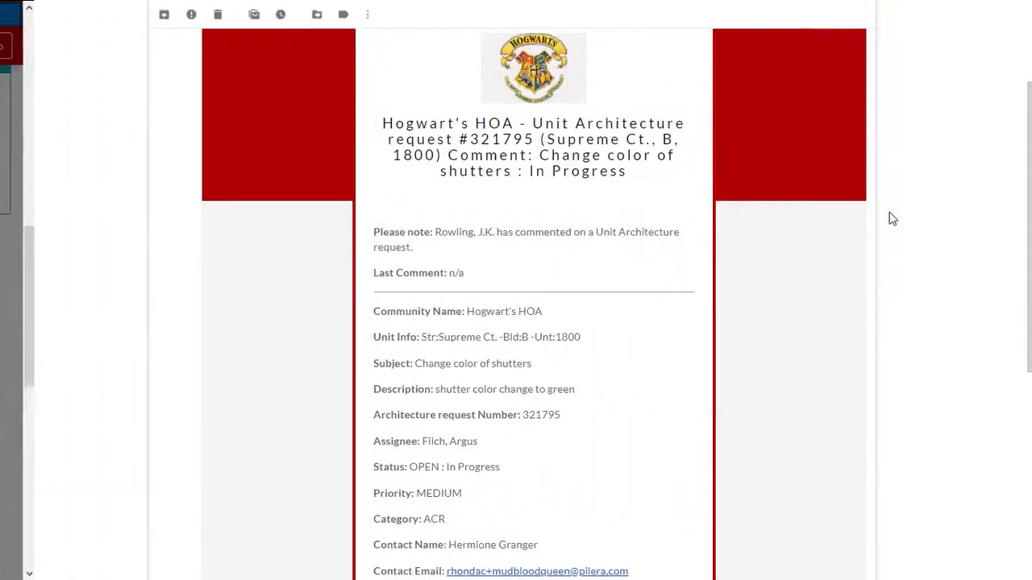
Read through the notification email for the "Change color of shutters" request, including its status, assignee and contact fields.
scroll(891, 217, down, 2)
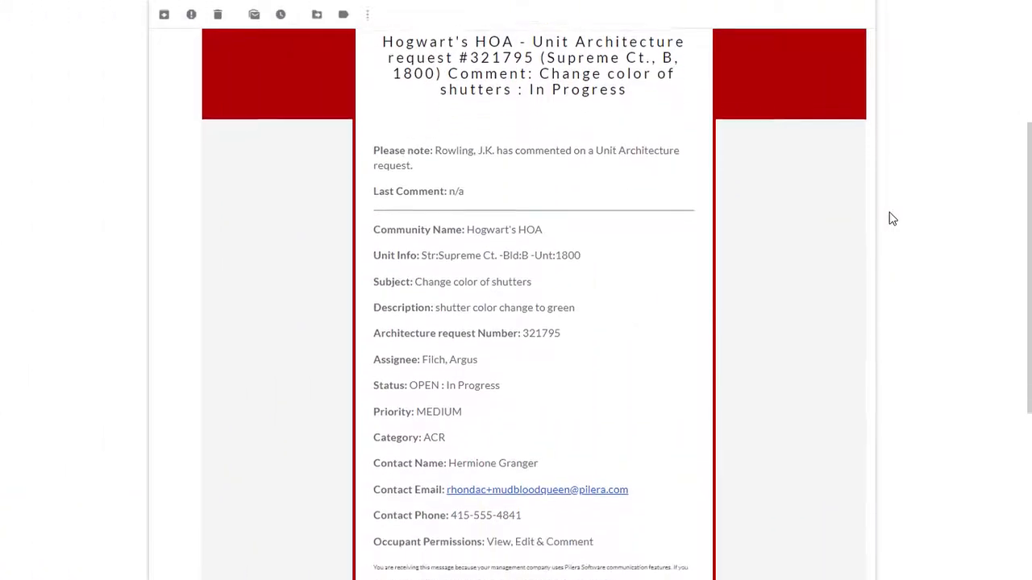
scroll(893, 218, down, 2)
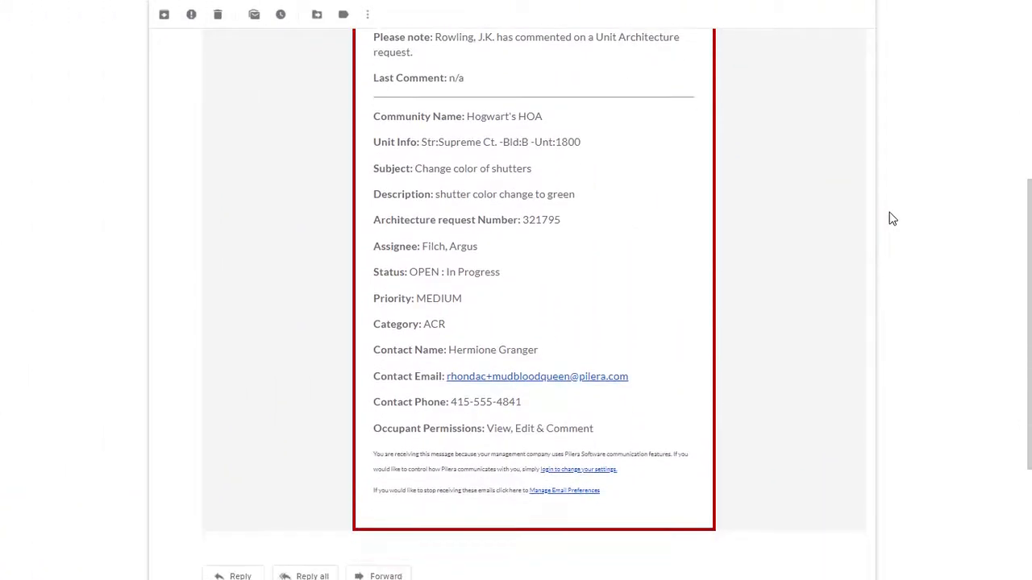
scroll(892, 218, up, 4)
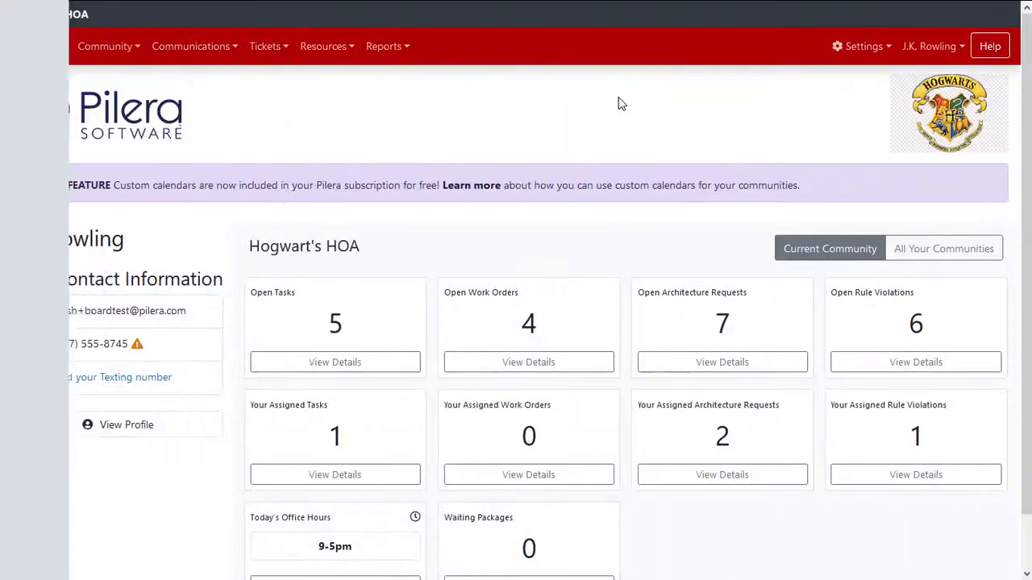
Go to the Task Management tickets and open the details of the "Annual Meeting Agenda" task.
click(268, 47)
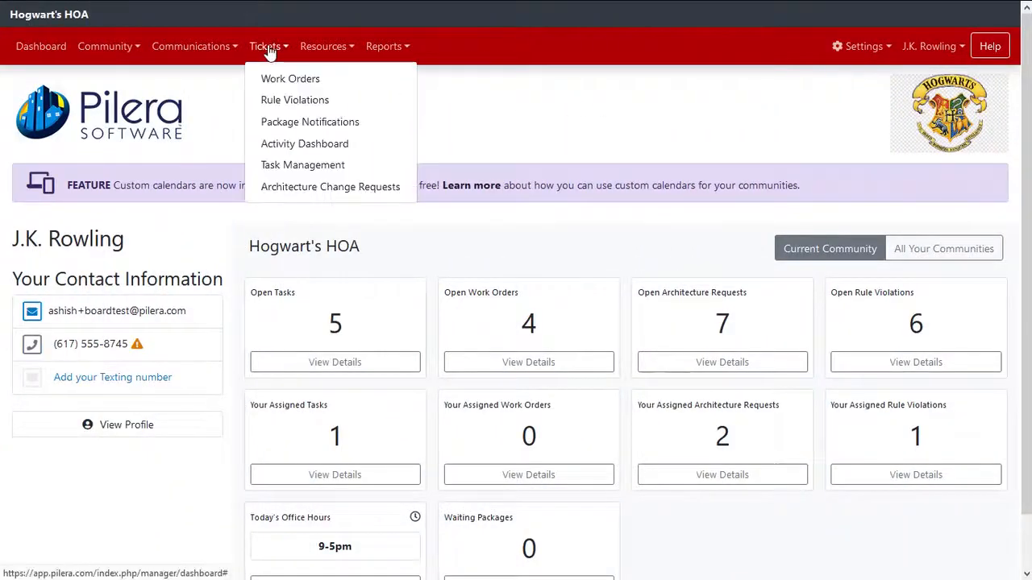
click(340, 168)
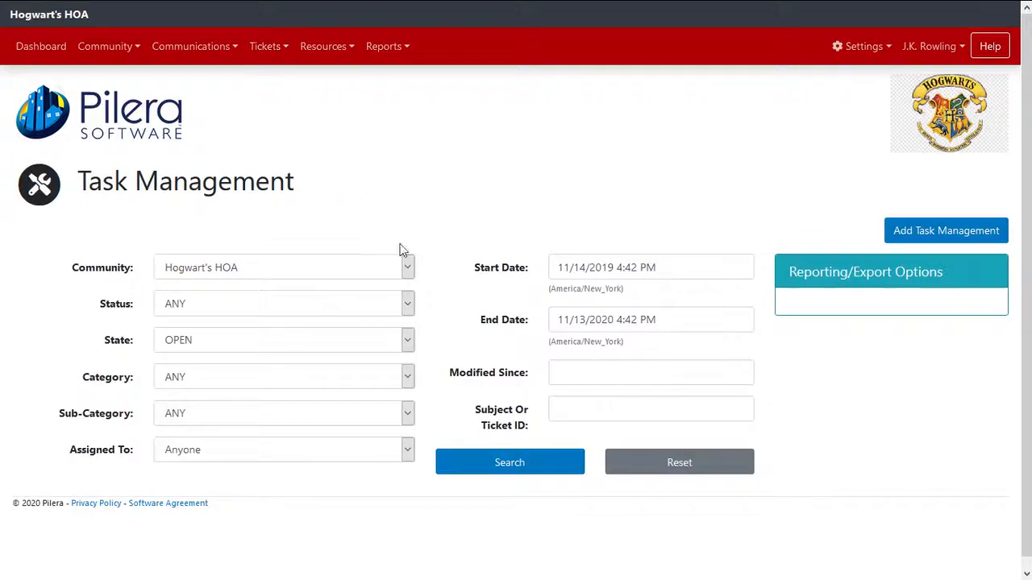
scroll(433, 319, down, 3)
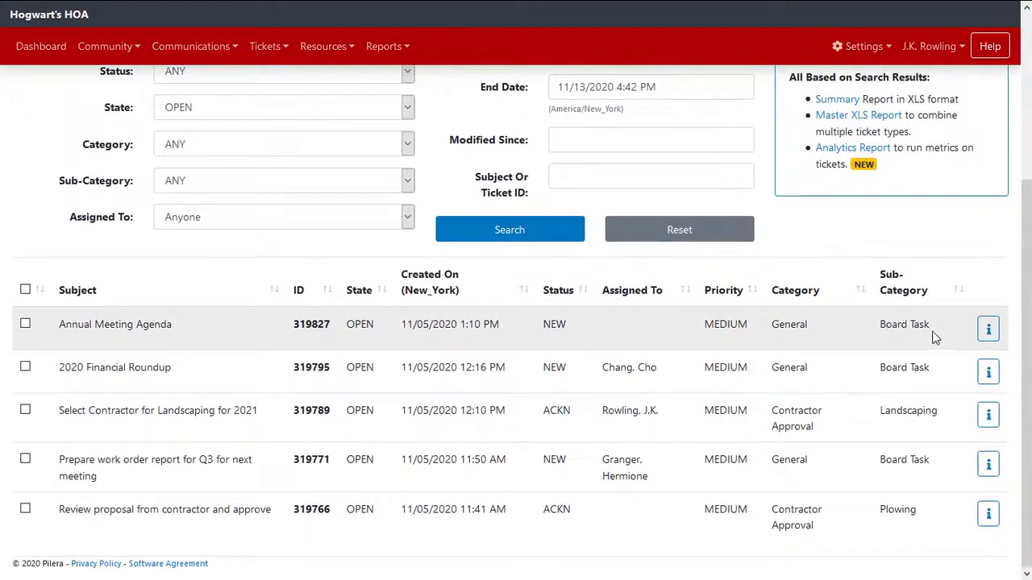
click(990, 330)
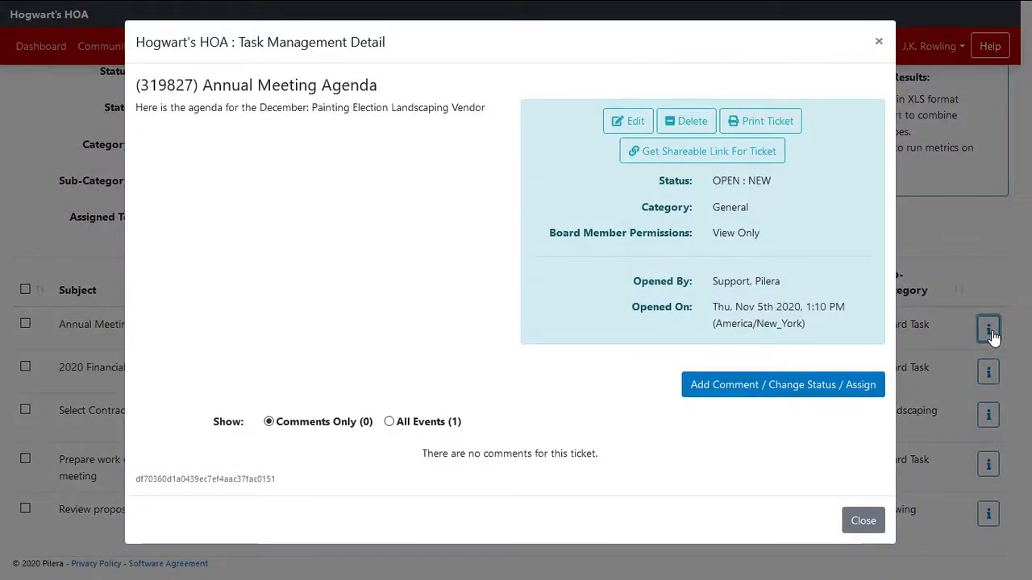
Start a comment on the Annual Meeting Agenda task, assigning it to the first listed task manager with visibility Managers Only See.
click(781, 386)
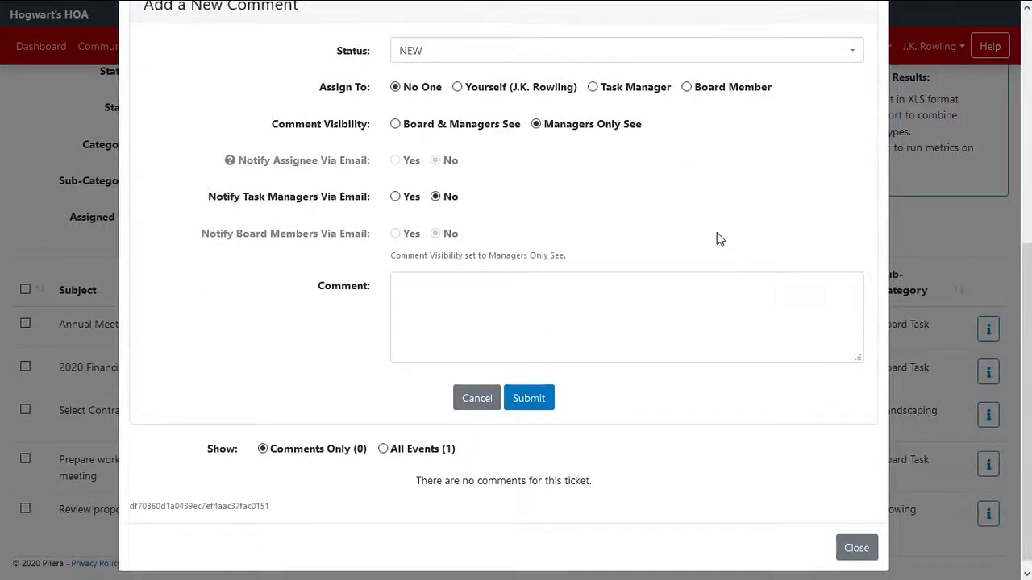
scroll(717, 234, up, 1)
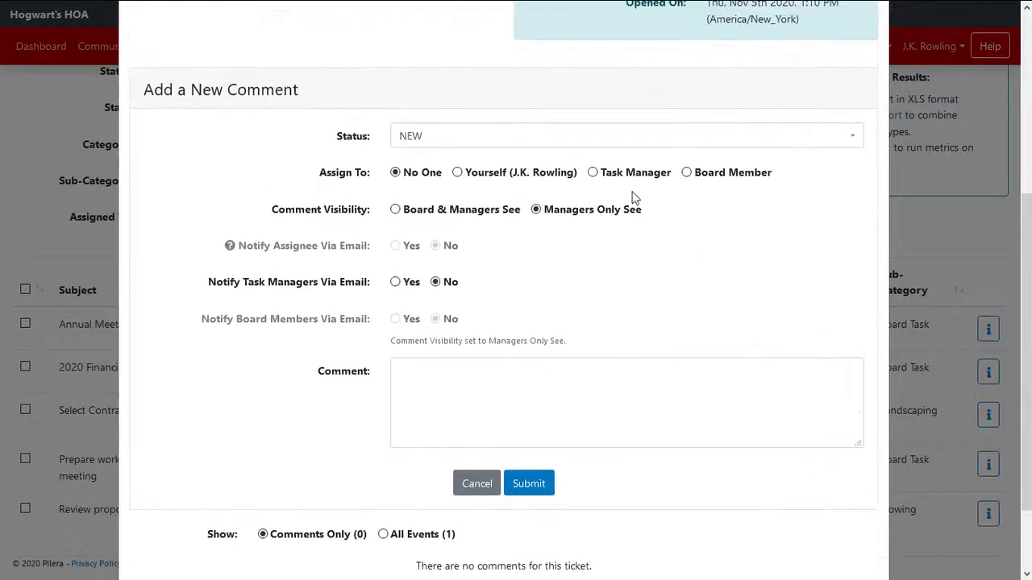
click(593, 174)
click(572, 213)
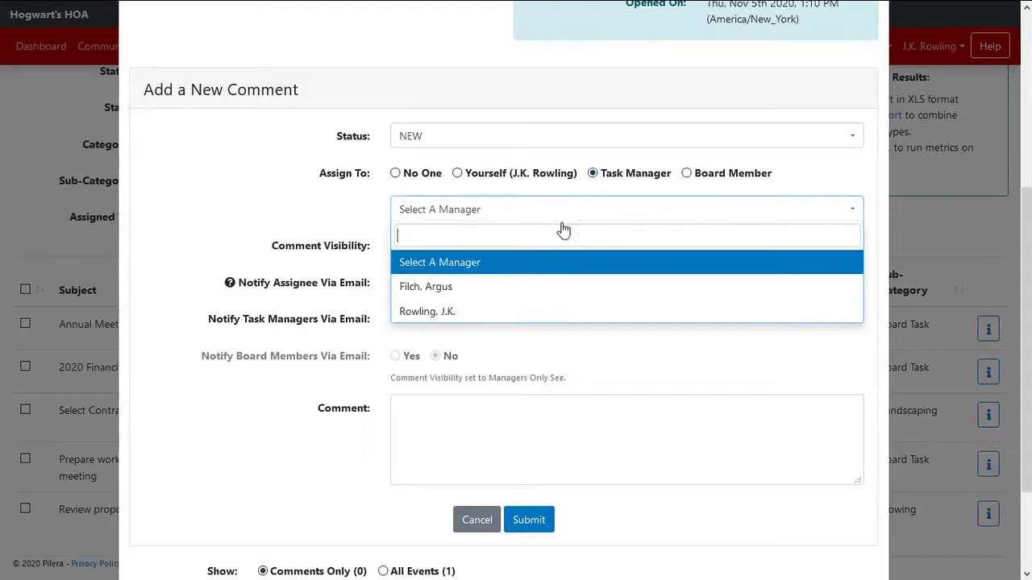
click(535, 292)
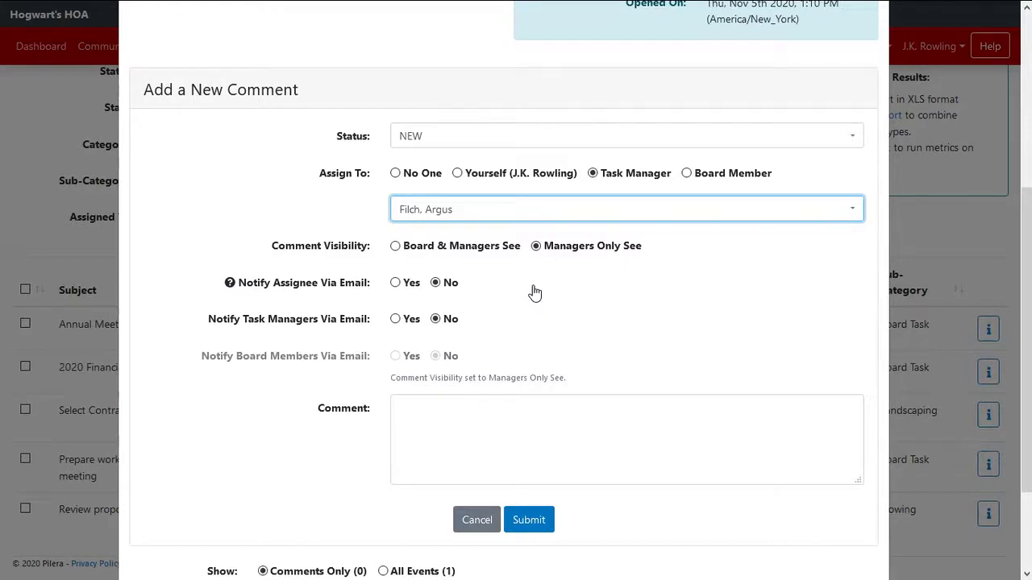
click(395, 247)
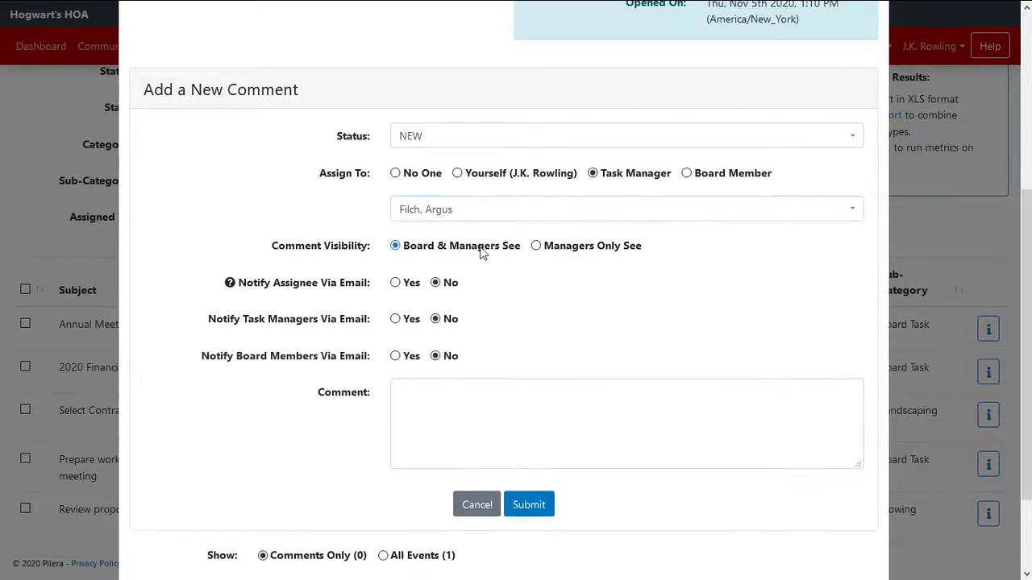
click(536, 247)
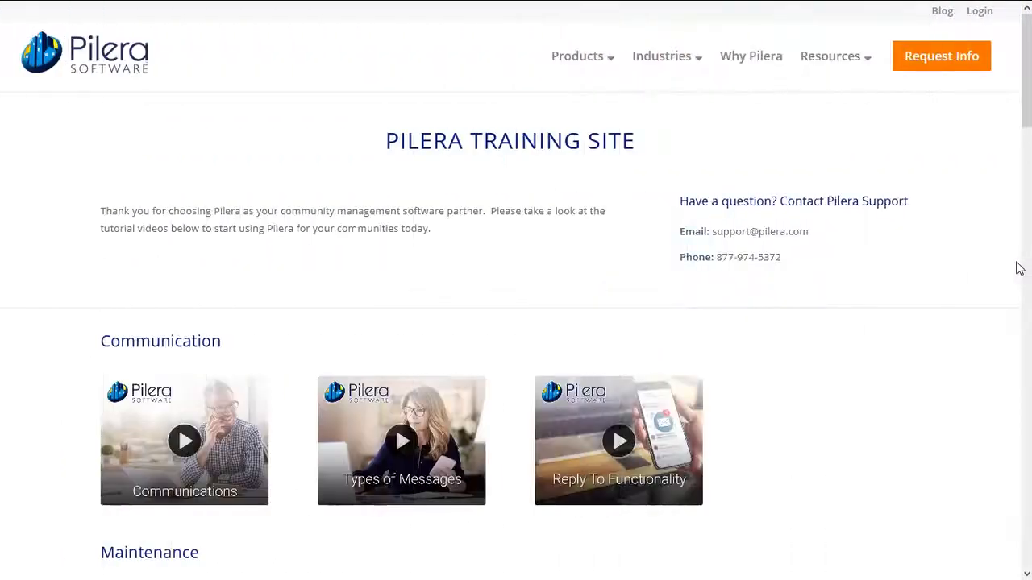
Switch to the Pilera training site and browse to the Board+ tutorial videos.
scroll(1018, 267, down, 10)
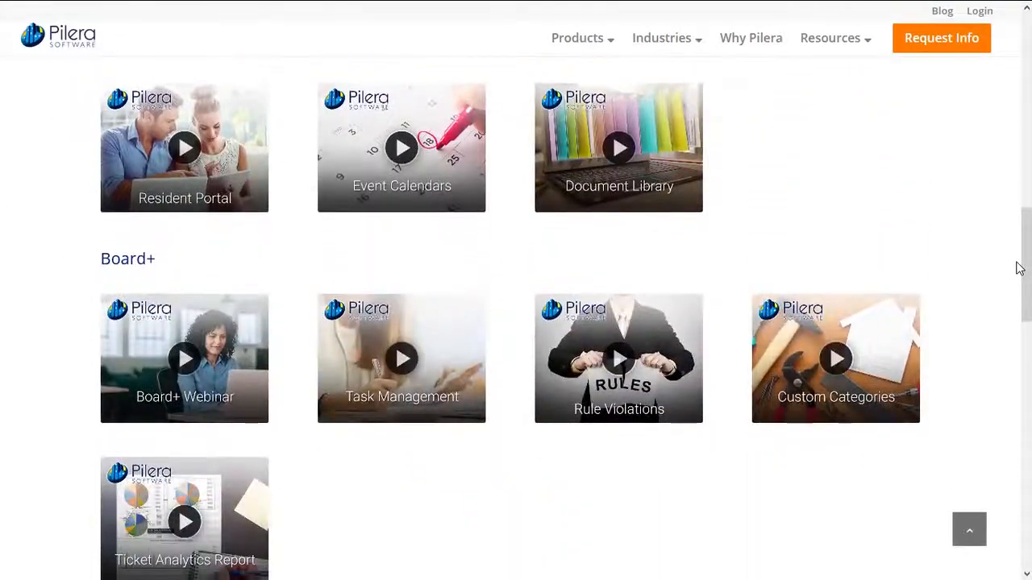
scroll(1018, 268, down, 1)
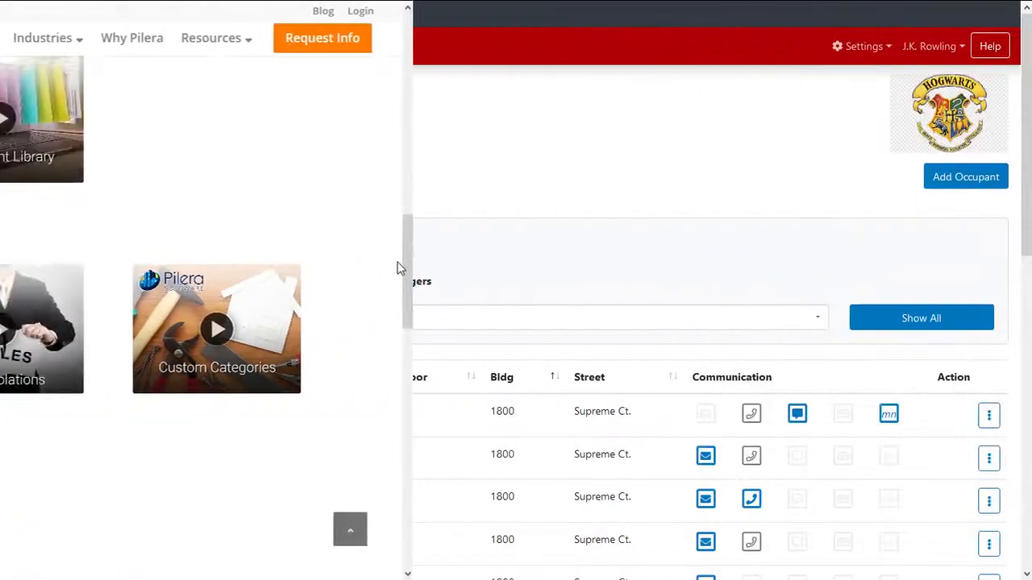
Return to the Hogwart's HOA community site and open its Rule Violations tickets.
click(261, 47)
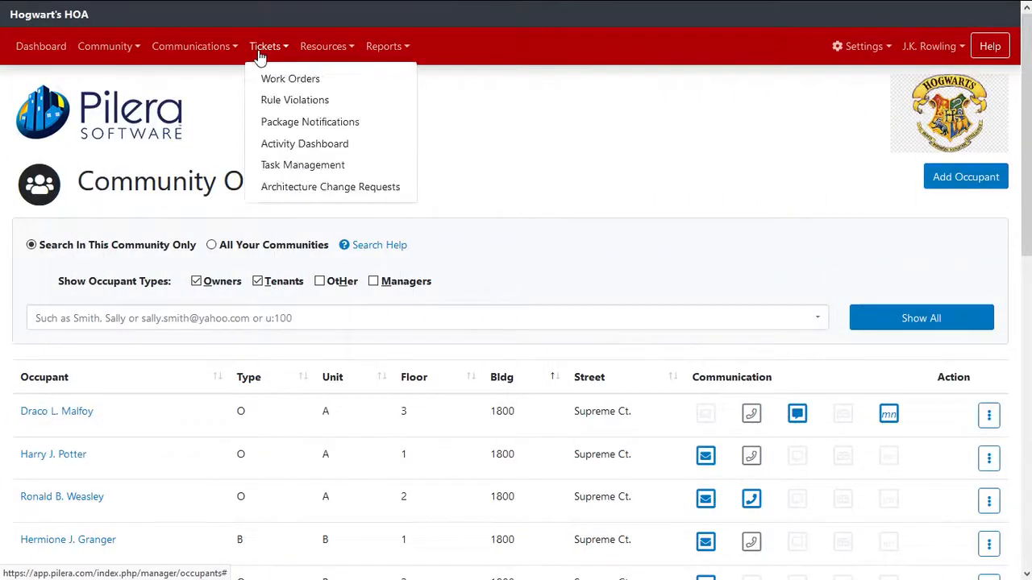
click(325, 107)
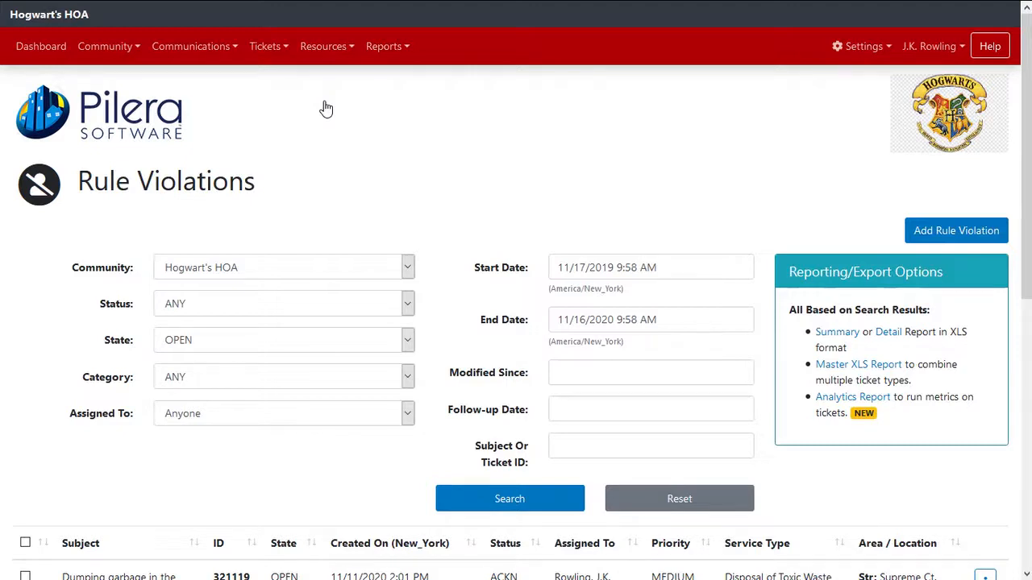
Go to the Community Occupants list and choose Quick Add Ticket for the eighth listed occupant to open the Add Rule Violation form.
click(266, 47)
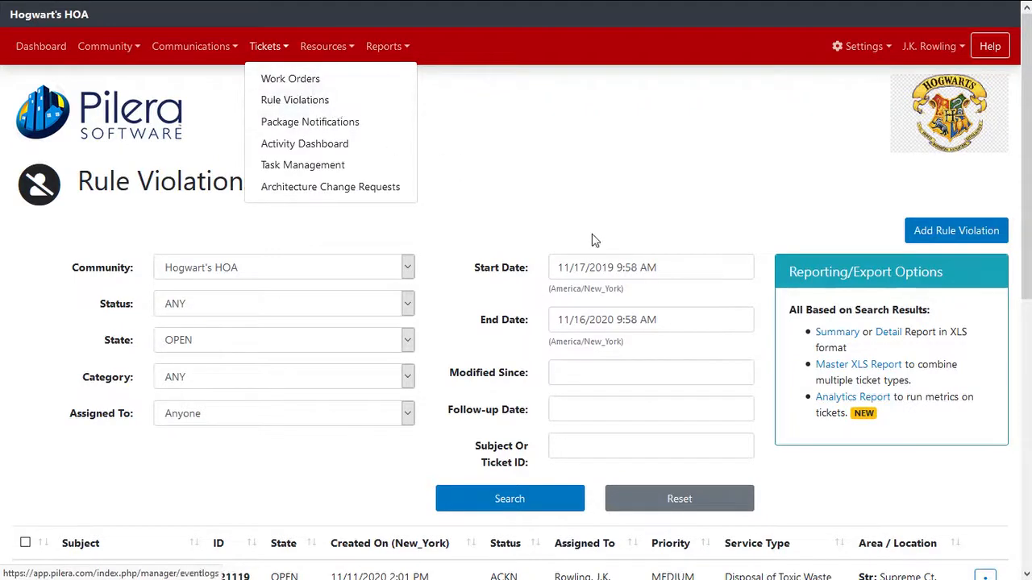
click(917, 233)
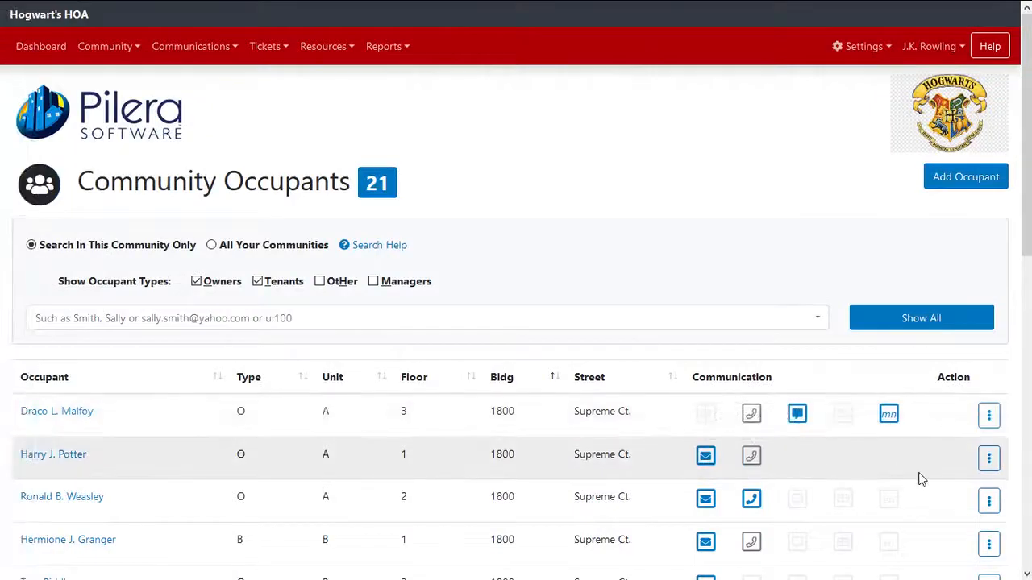
scroll(919, 478, down, 4)
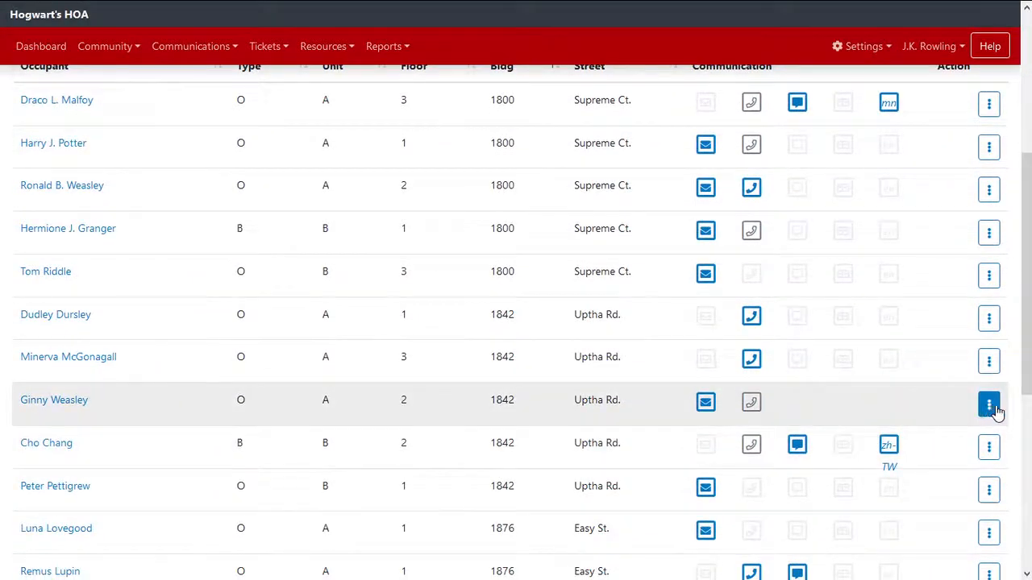
click(995, 409)
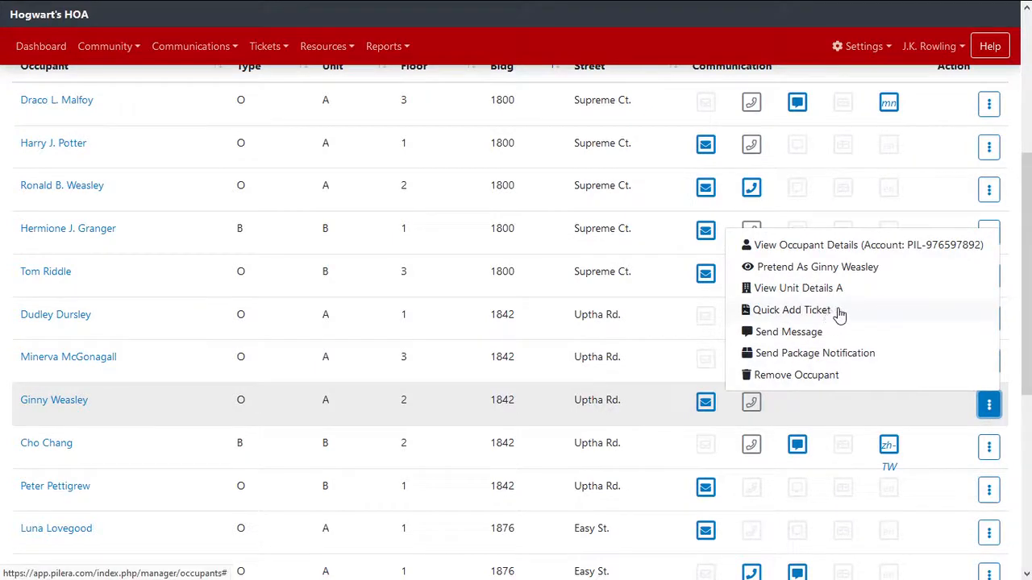
click(839, 314)
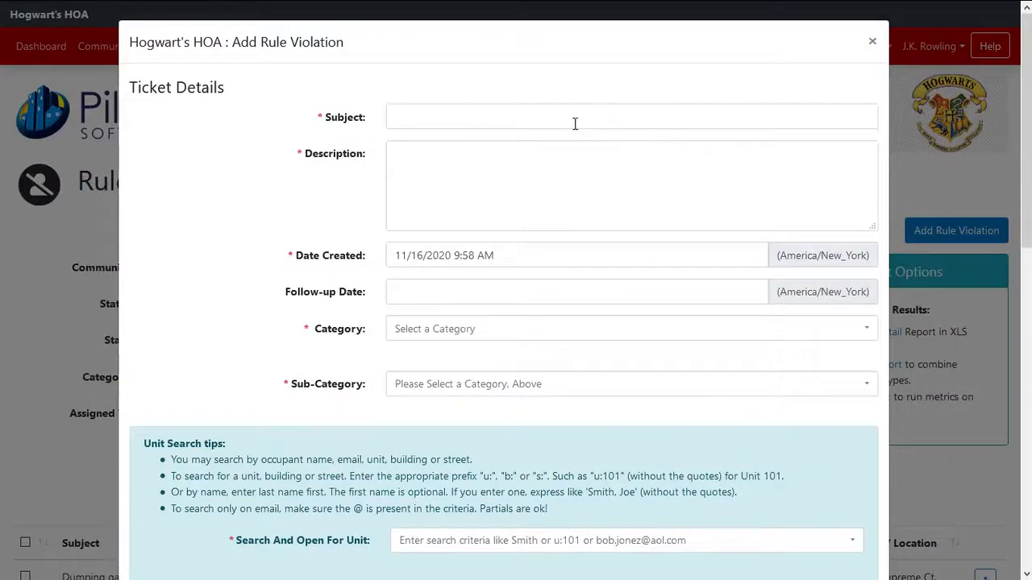
Look through the fields of the Add Rule Violation form and set Unit Occupant Permissions to Comment.
click(543, 169)
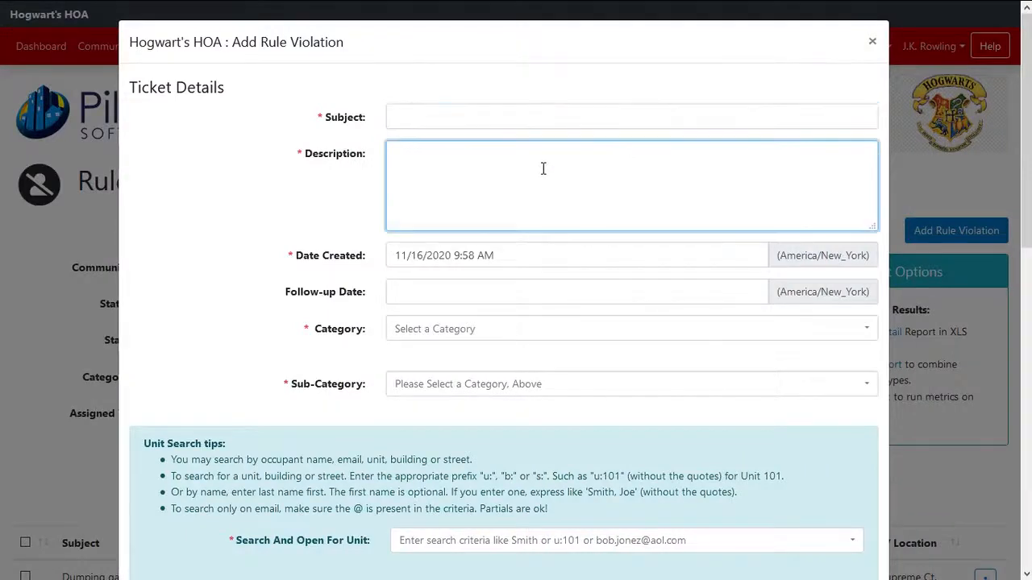
scroll(544, 168, down, 6)
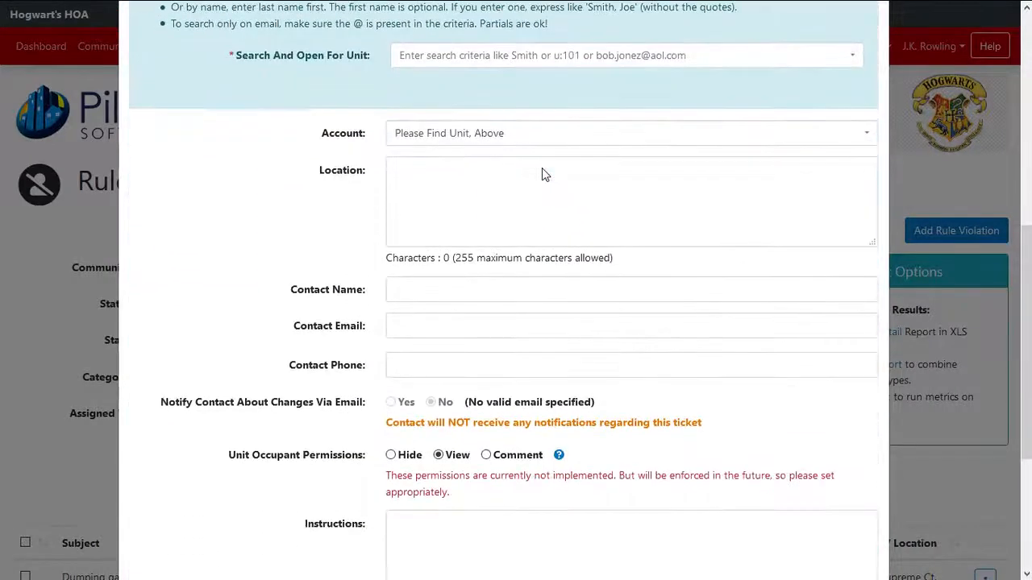
scroll(543, 169, down, 1)
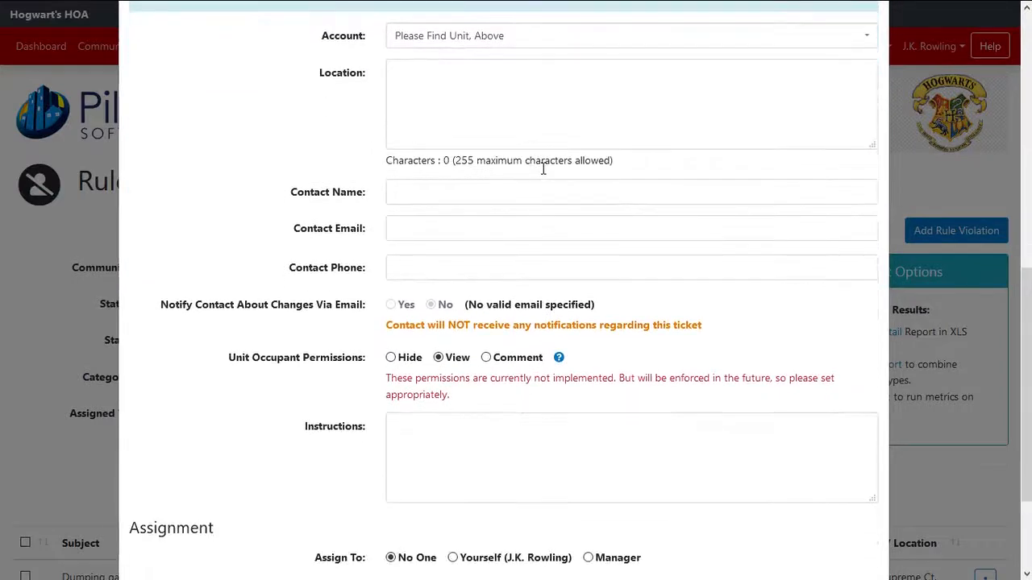
scroll(542, 170, down, 1)
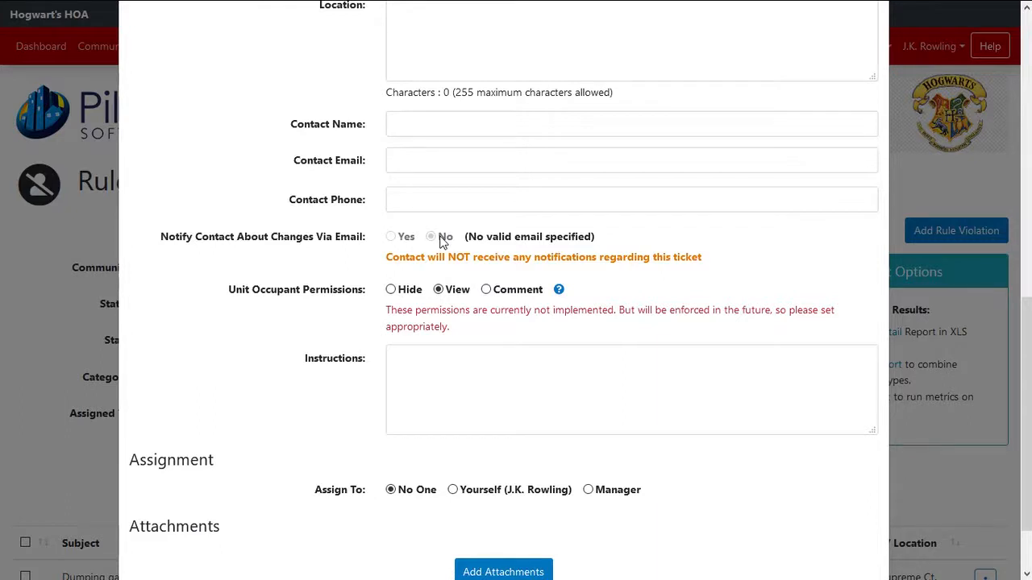
click(390, 292)
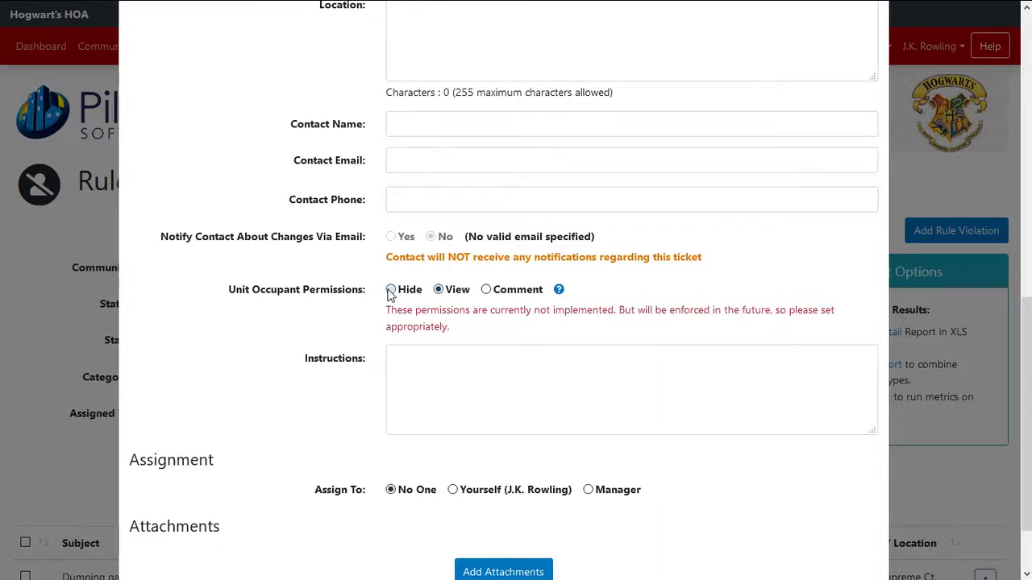
click(438, 292)
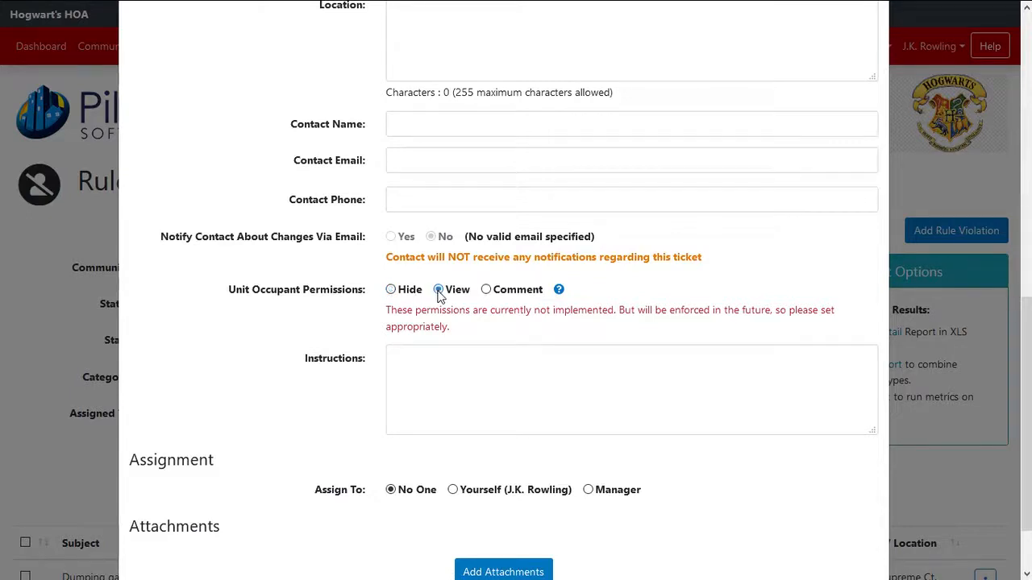
click(486, 292)
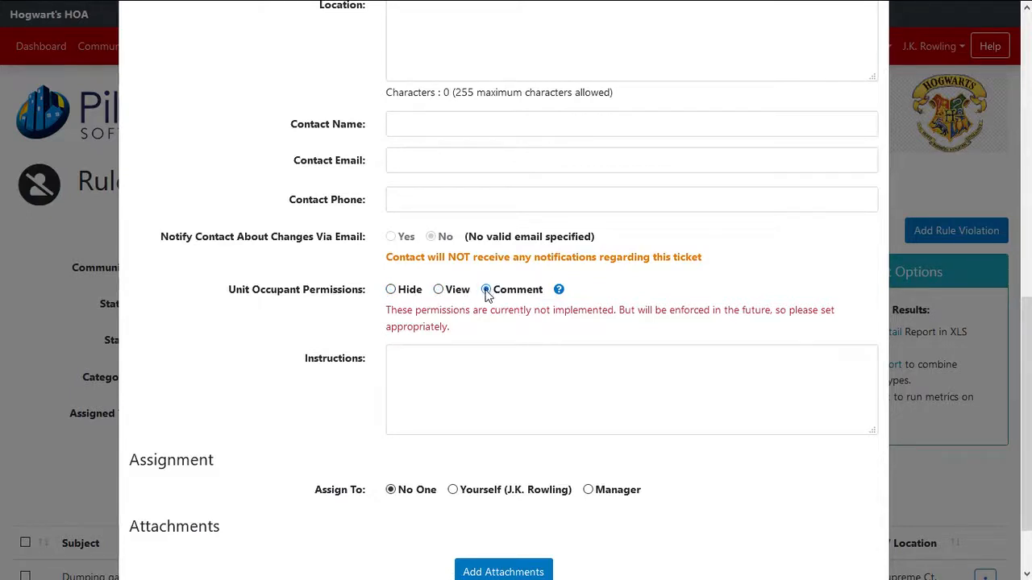